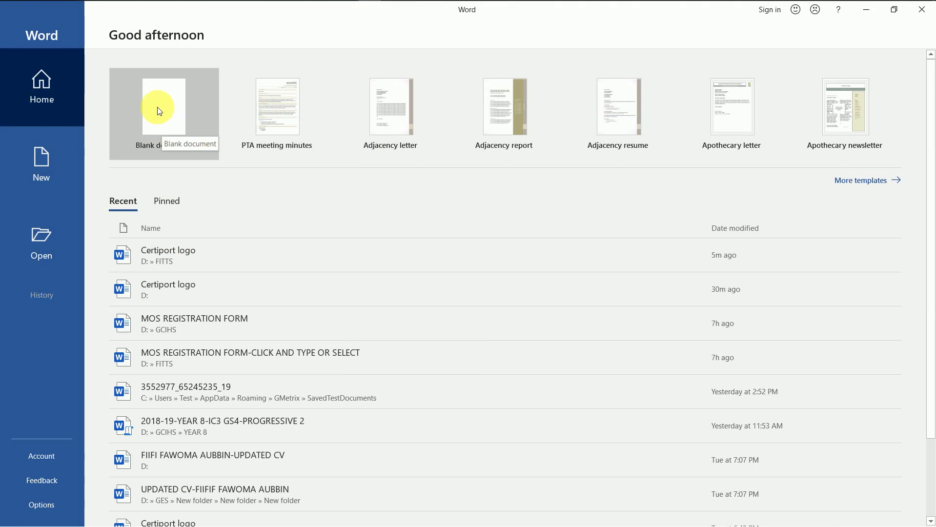
Create a blank document and pin the Home ribbon so it stays expanded.
{"action": "left_click", "coordinate": [158, 108]}
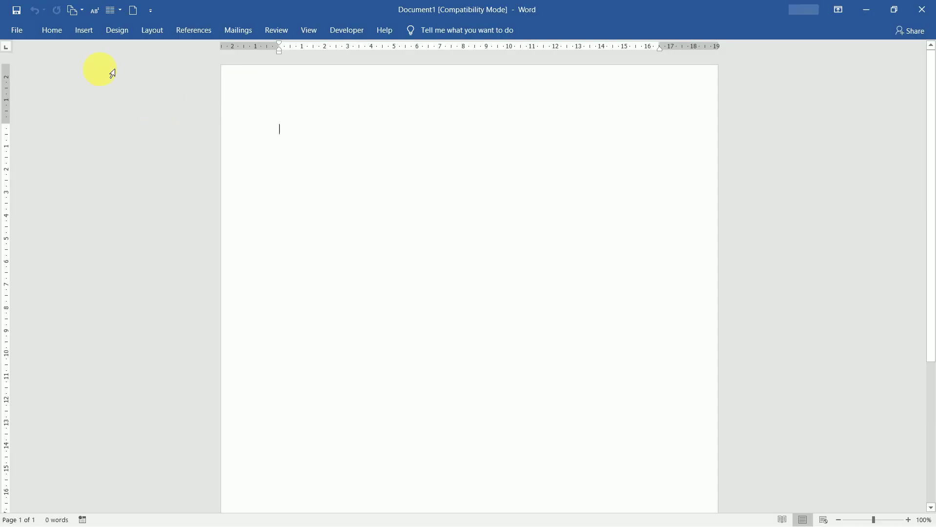
{"action": "left_click", "coordinate": [55, 32]}
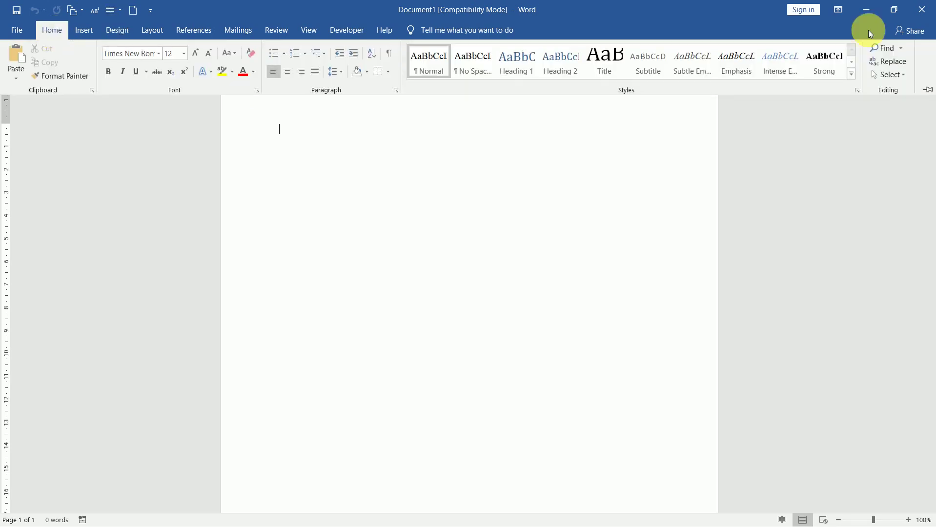
{"action": "left_click", "coordinate": [927, 90]}
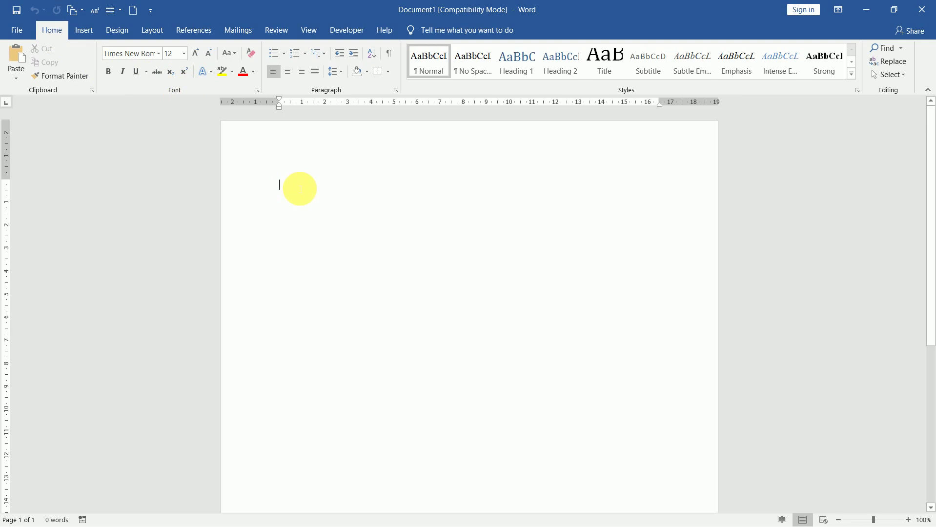
Enter =rand(5,8), correcting the mistyped 10, to generate the sample paragraphs.
{"action": "type", "text": "="}
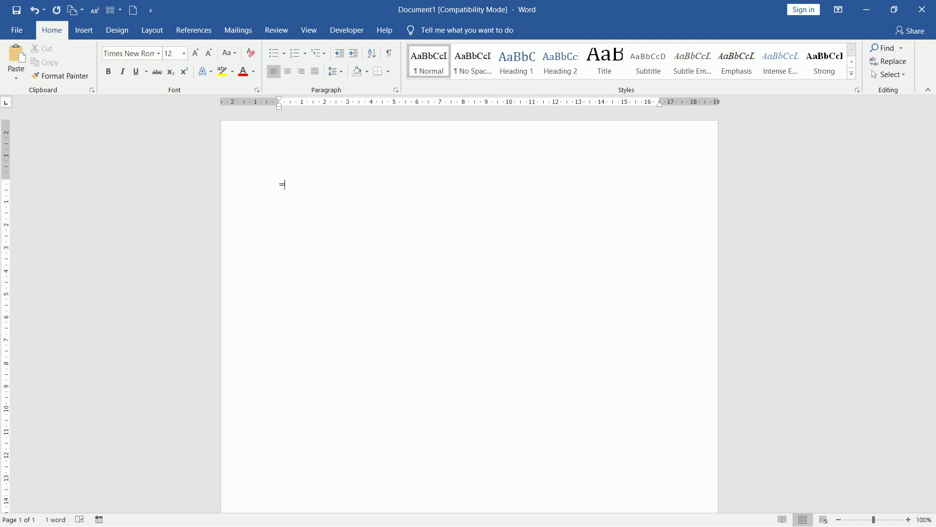
{"action": "type", "text": "rand("}
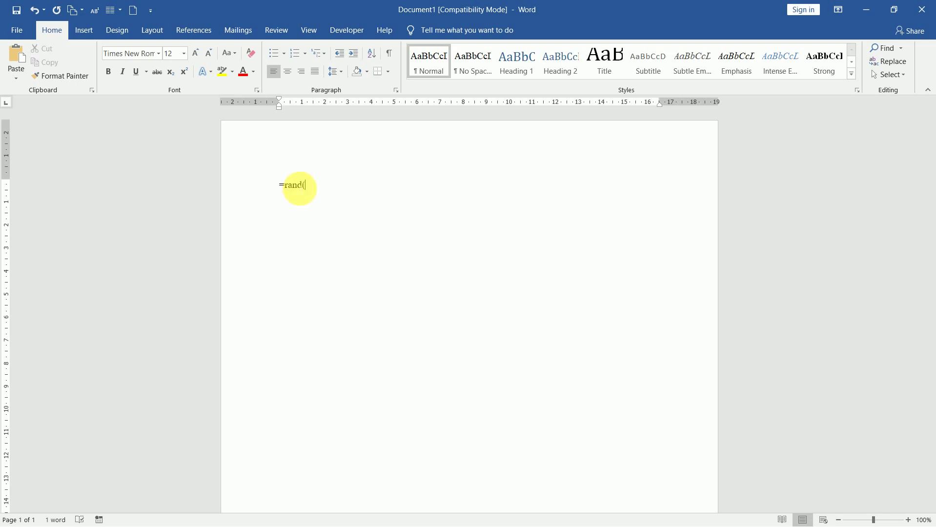
{"action": "type", "text": "5,"}
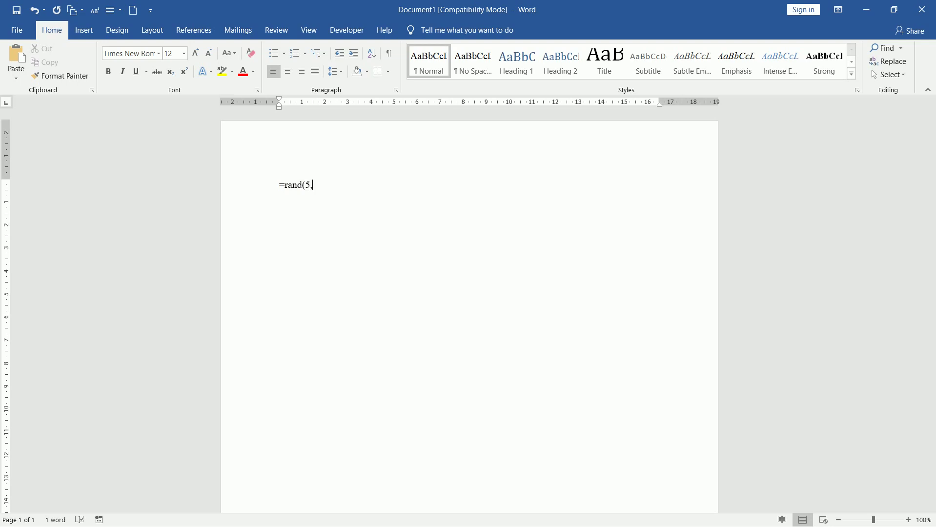
{"action": "type", "text": "10"}
{"action": "key", "text": "BackSpace"}
{"action": "key", "text": "BackSpace"}
{"action": "type", "text": "8)"}
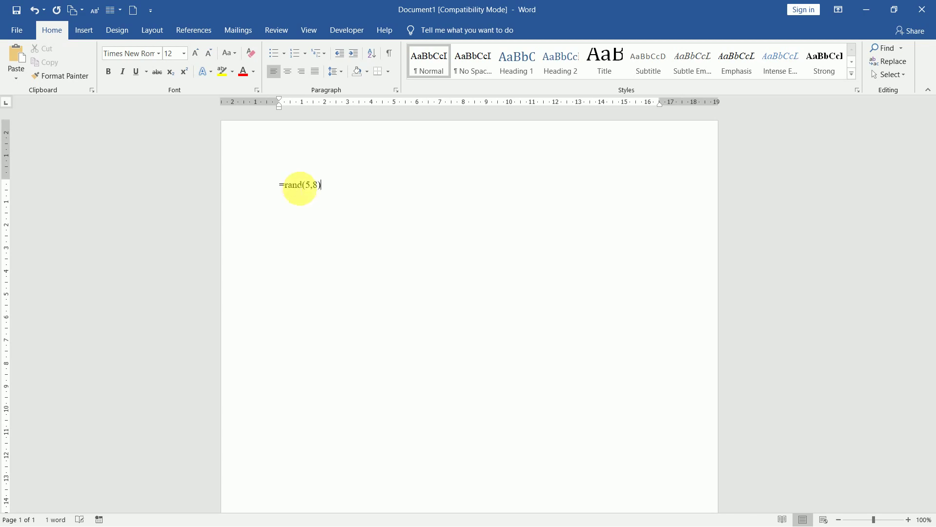
{"action": "key", "text": "Return"}
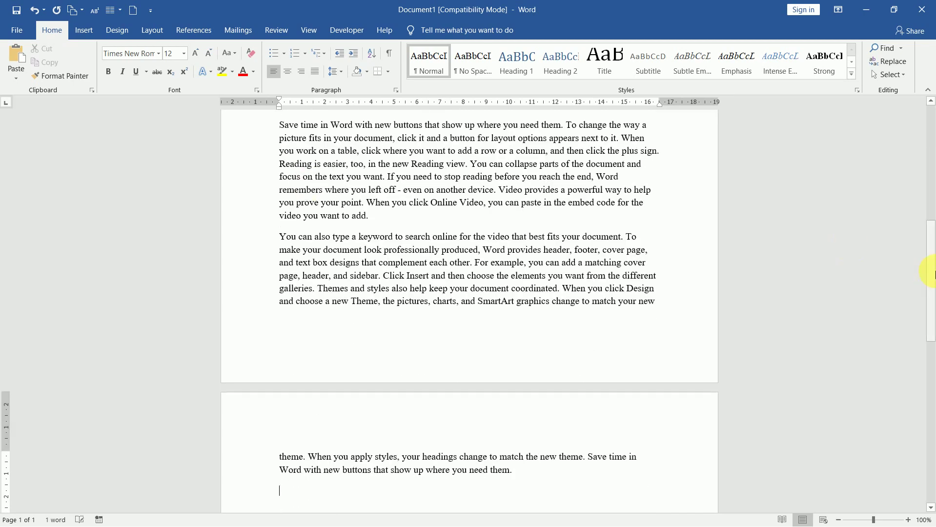
Drag the scrollbar back to the top to show the start of page 1.
{"action": "left_click_drag", "start_coordinate": [932, 273], "coordinate": [927, 141]}
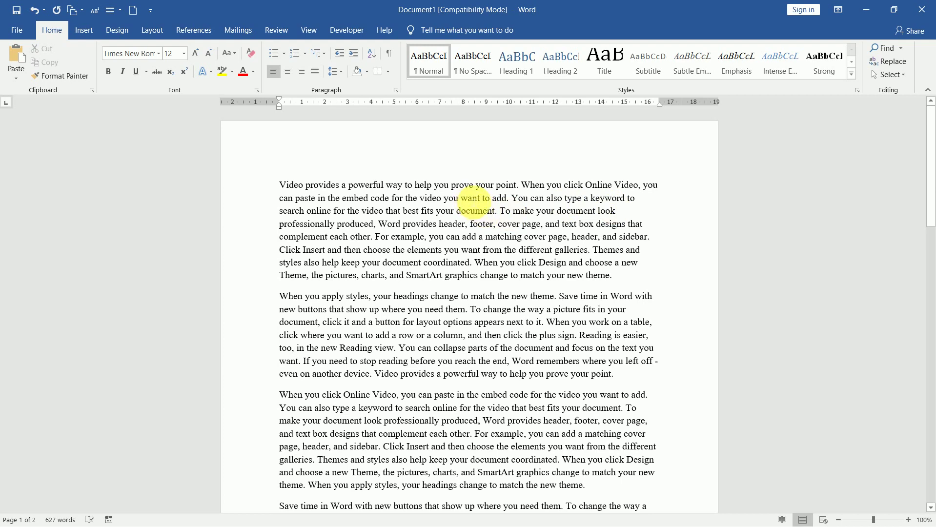
{"action": "double_click", "coordinate": [471, 199]}
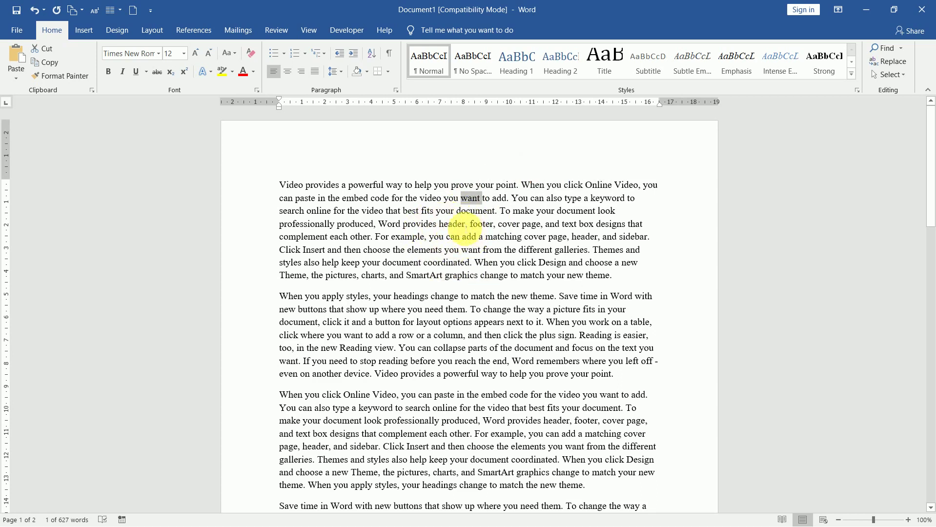
{"action": "triple_click", "coordinate": [462, 227]}
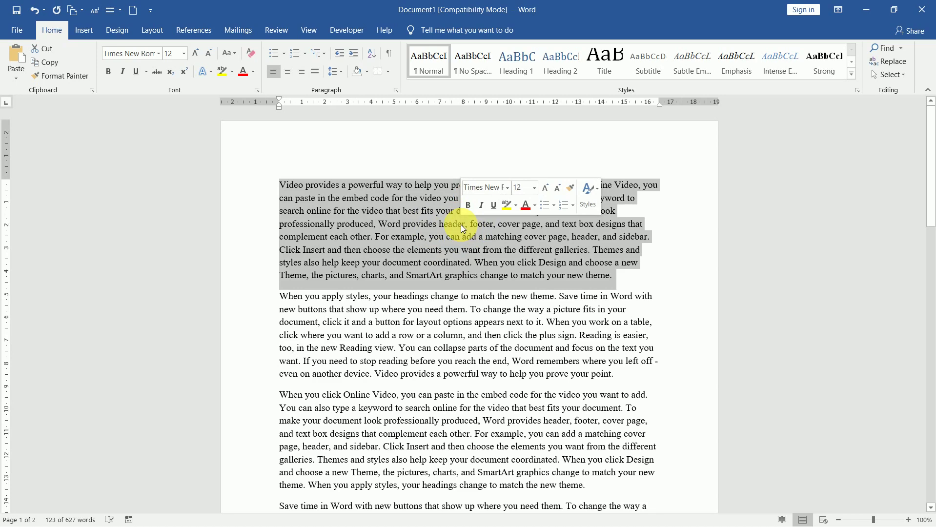
{"action": "left_click", "coordinate": [461, 225]}
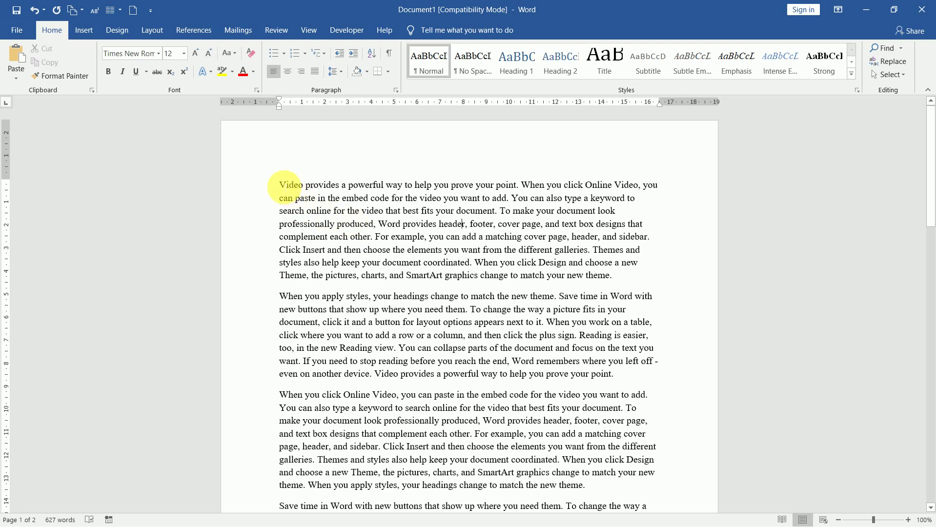
{"action": "left_click_drag", "start_coordinate": [285, 187], "coordinate": [620, 286]}
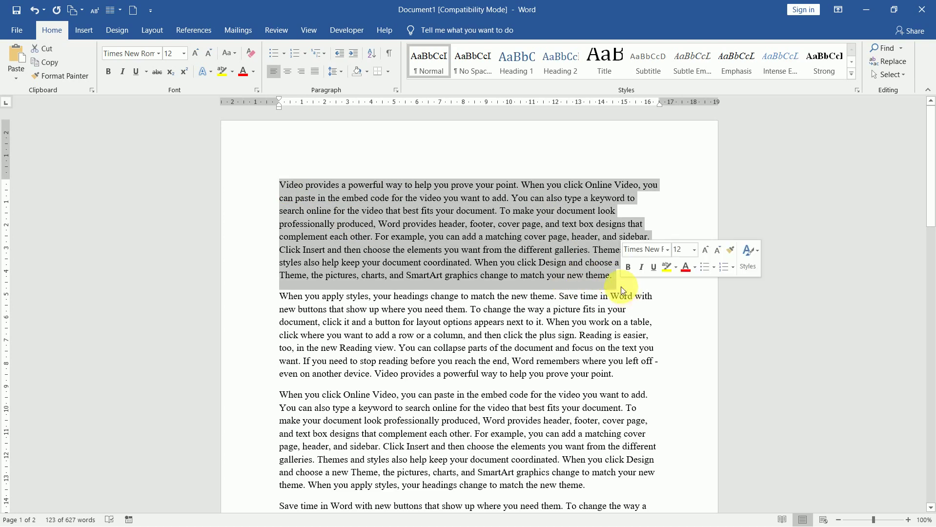
{"action": "left_click", "coordinate": [544, 249]}
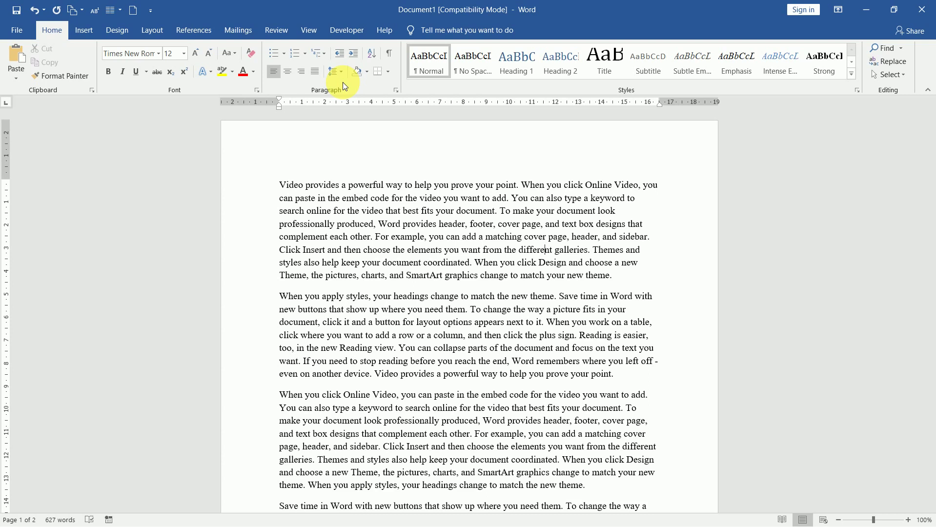
Select the first line, then the whole 'Video provides a powerful way…' paragraph from the margin.
{"action": "left_click", "coordinate": [254, 188]}
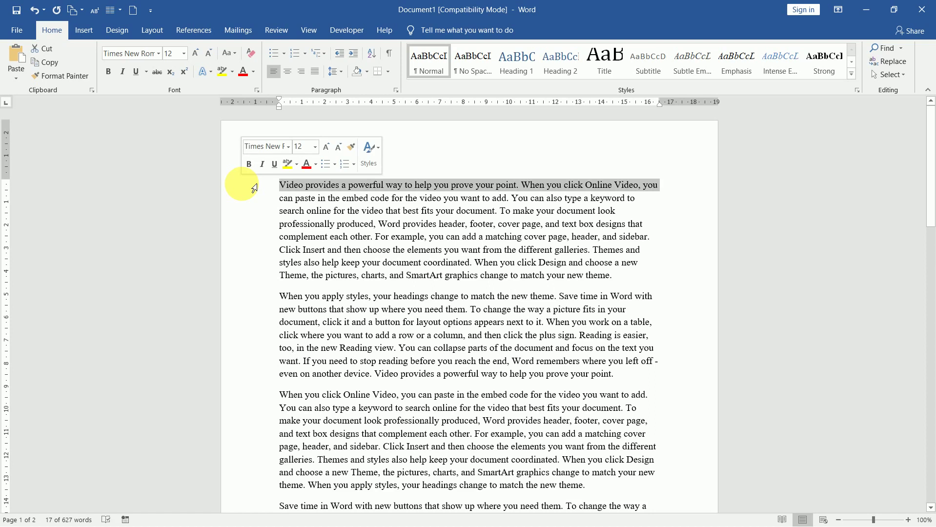
{"action": "double_click", "coordinate": [254, 189]}
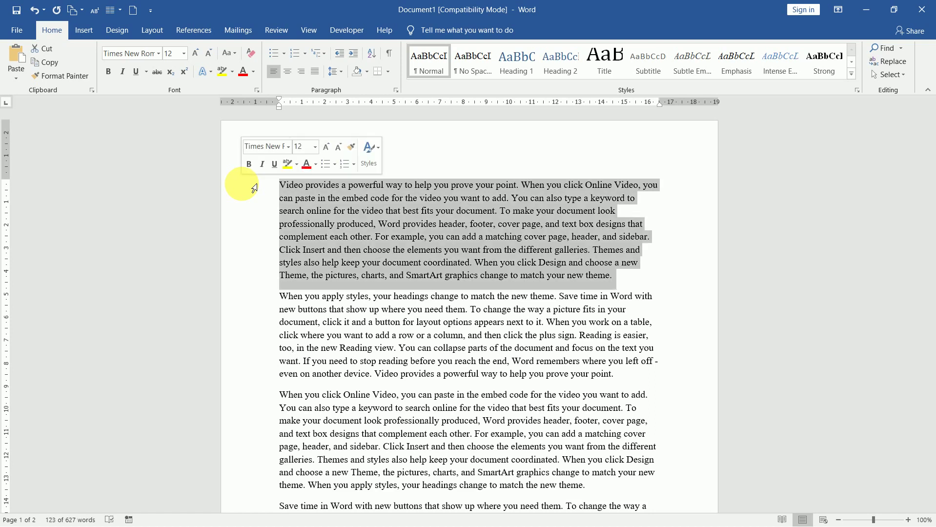
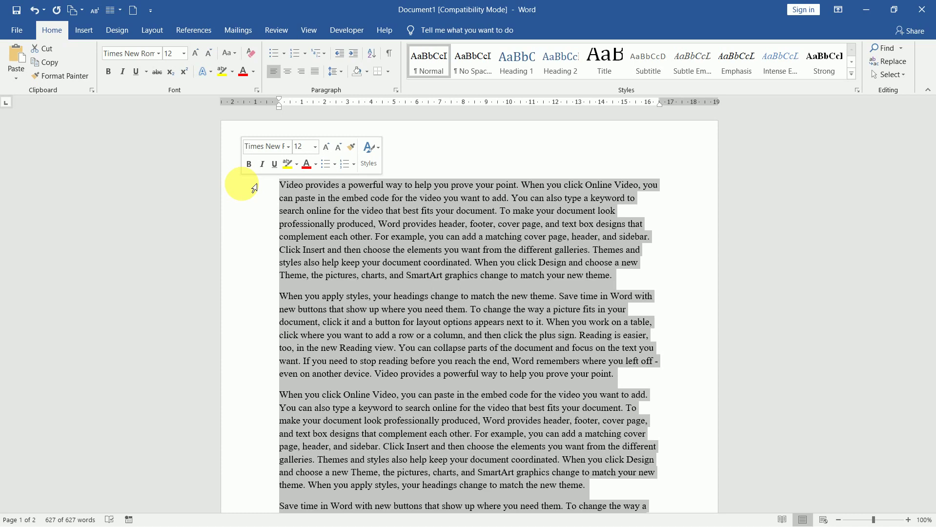
Click in the body text to clear the selection across the 627-word sample document.
{"action": "left_click", "coordinate": [331, 224]}
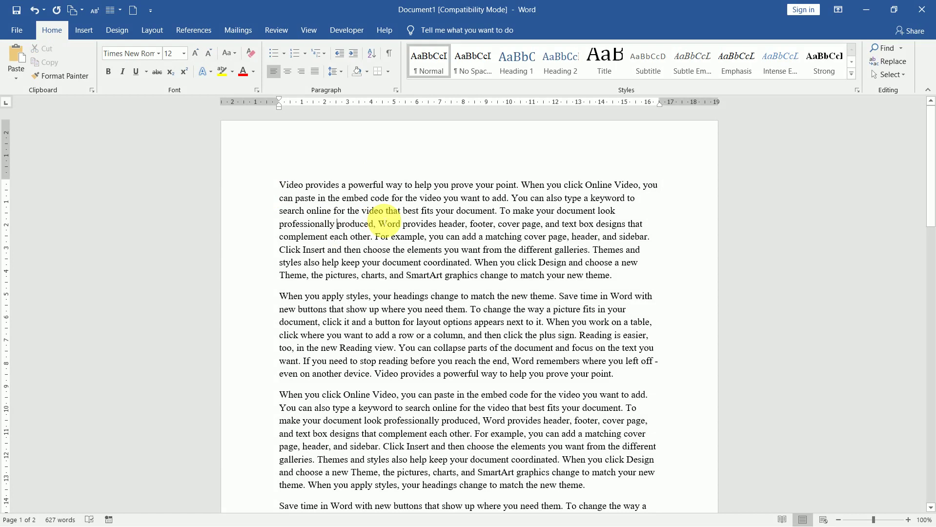
{"action": "key", "text": "Up"}
{"action": "key", "text": "Down"}
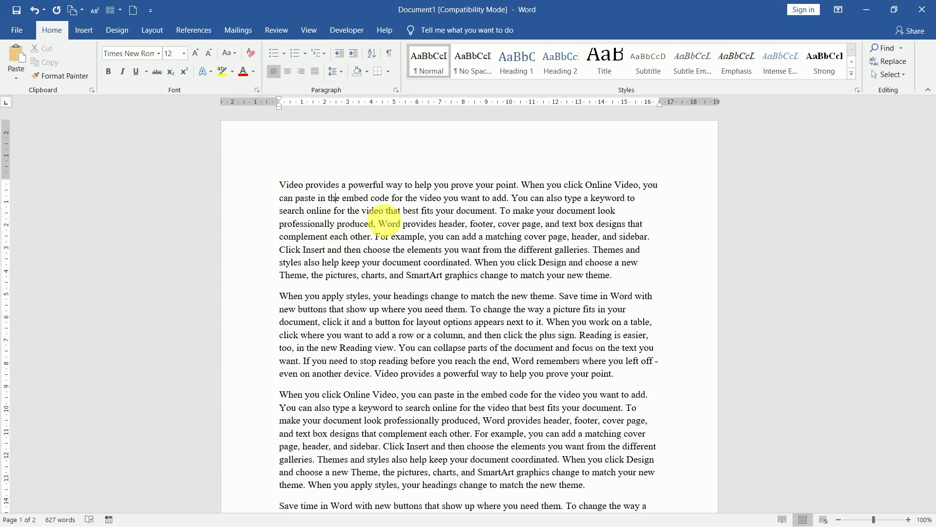
{"action": "key", "text": "Up"}
{"action": "key", "text": "shift+Down"}
{"action": "key", "text": "shift+Down"}
{"action": "key", "text": "shift+Down"}
{"action": "key", "text": "shift+Down"}
{"action": "key", "text": "shift+Down"}
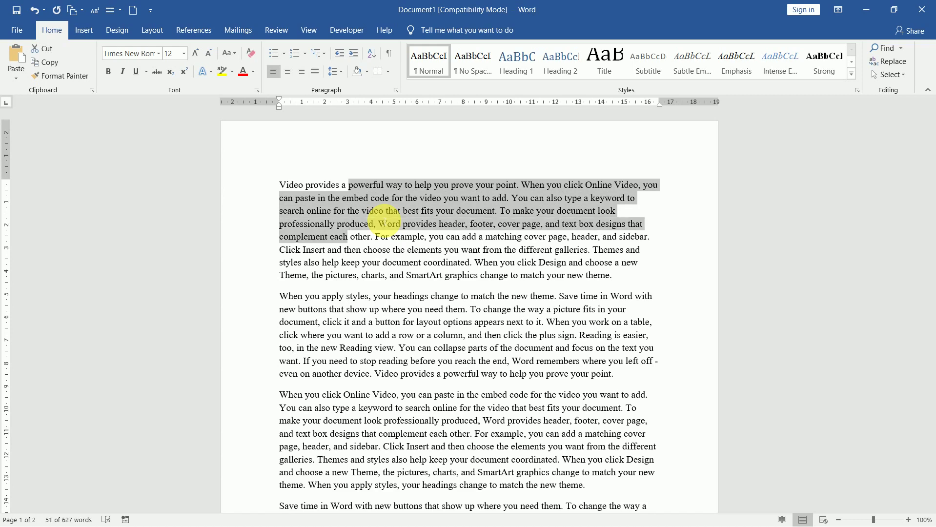
{"action": "key", "text": "shift+Down"}
{"action": "key", "text": "shift+Up"}
{"action": "key", "text": "shift+Up"}
{"action": "key", "text": "shift+Up"}
{"action": "key", "text": "shift+Up"}
{"action": "key", "text": "shift+Up"}
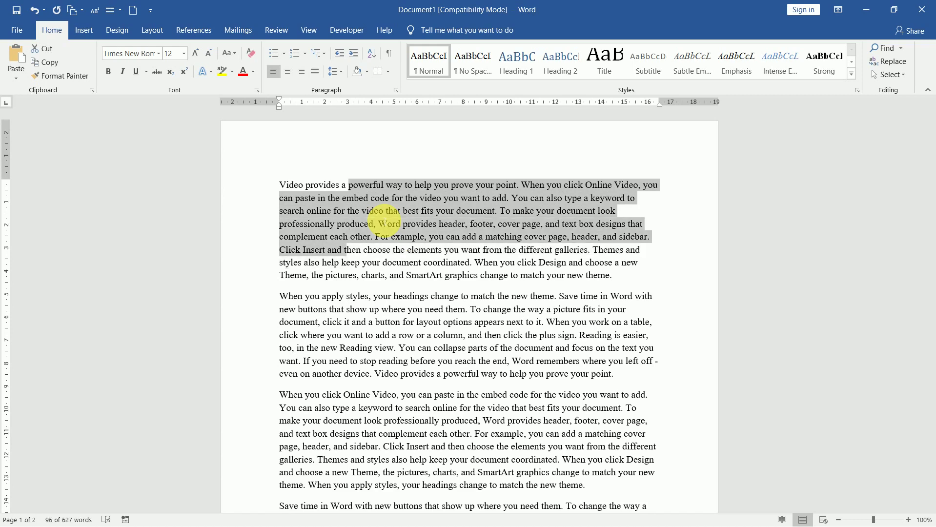
{"action": "key", "text": "shift+Up"}
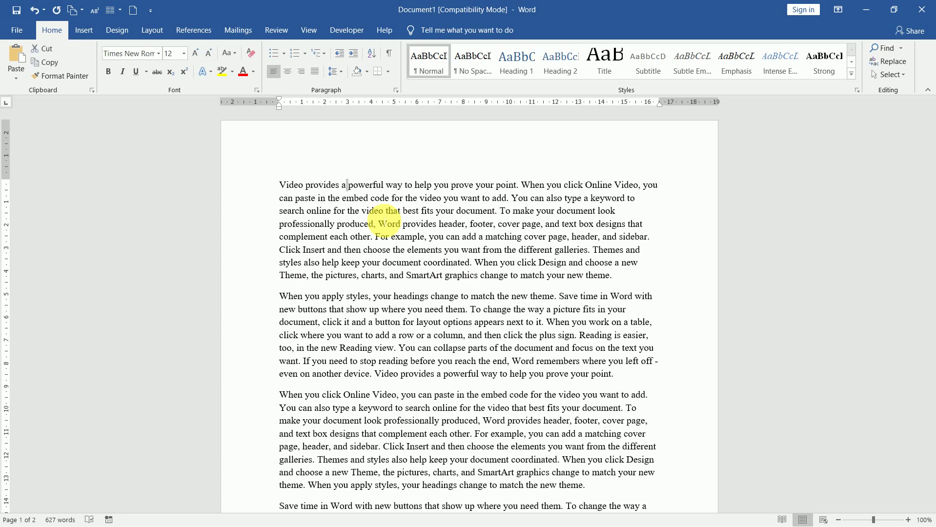
{"action": "key", "text": "shift+Left"}
{"action": "key", "text": "shift+Left"}
{"action": "key", "text": "shift+Left"}
{"action": "key", "text": "shift+Left"}
{"action": "key", "text": "shift+Left"}
{"action": "key", "text": "shift+Left"}
{"action": "key", "text": "shift+Left"}
{"action": "key", "text": "shift+Left"}
{"action": "key", "text": "shift+Left"}
{"action": "key", "text": "shift+Left"}
{"action": "key", "text": "shift+Left"}
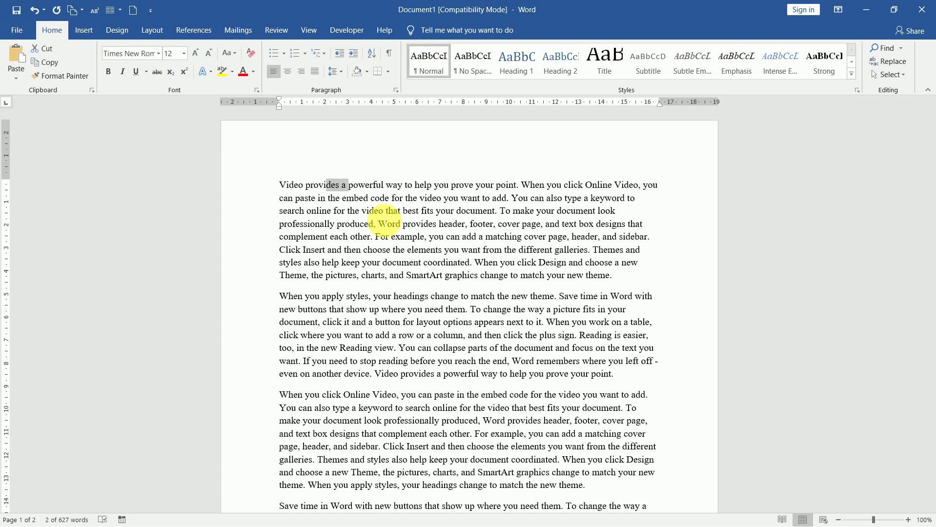
{"action": "key", "text": "shift+Left"}
{"action": "key", "text": "shift+Left"}
{"action": "key", "text": "shift+Left"}
{"action": "key", "text": "shift+Left"}
{"action": "key", "text": "shift+Left"}
{"action": "key", "text": "shift+Left"}
{"action": "key", "text": "shift+Right"}
{"action": "key", "text": "shift+Right"}
{"action": "key", "text": "shift+Right"}
{"action": "key", "text": "shift+Right"}
{"action": "key", "text": "shift+Right"}
{"action": "key", "text": "shift+Right"}
{"action": "key", "text": "shift+Right"}
{"action": "key", "text": "shift+Right"}
{"action": "key", "text": "shift+Right"}
{"action": "key", "text": "shift+Right"}
{"action": "key", "text": "shift+Right"}
{"action": "key", "text": "shift+Right"}
{"action": "key", "text": "shift+Right"}
{"action": "key", "text": "shift+Right"}
{"action": "key", "text": "shift+Right"}
{"action": "key", "text": "shift+Right"}
{"action": "key", "text": "shift+Right"}
{"action": "key", "text": "shift+Right"}
{"action": "key", "text": "shift+Right"}
{"action": "key", "text": "shift+Right"}
{"action": "key", "text": "shift+Right"}
{"action": "key", "text": "shift+Right"}
{"action": "key", "text": "shift+Right"}
{"action": "key", "text": "shift+Right"}
{"action": "key", "text": "shift+Right"}
{"action": "key", "text": "shift+Right"}
{"action": "key", "text": "shift+Right"}
{"action": "key", "text": "shift+Right"}
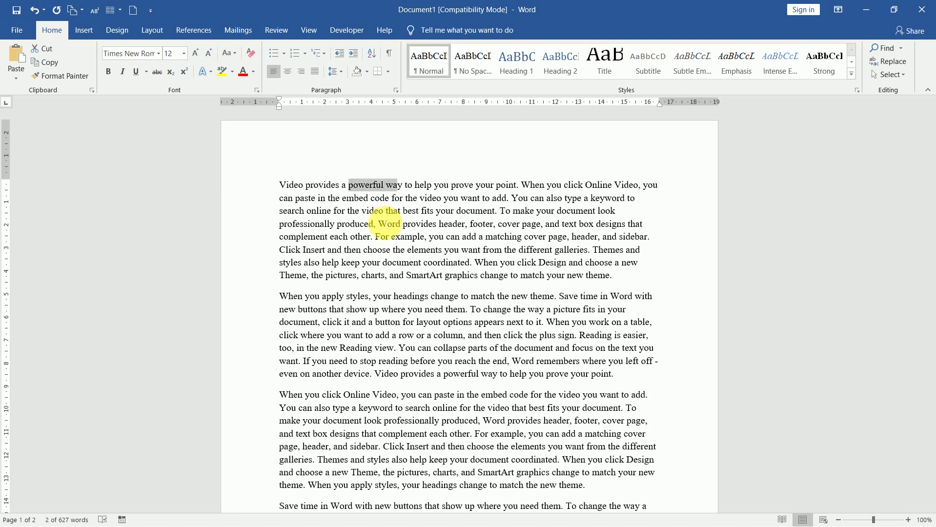
{"action": "left_click", "coordinate": [393, 236]}
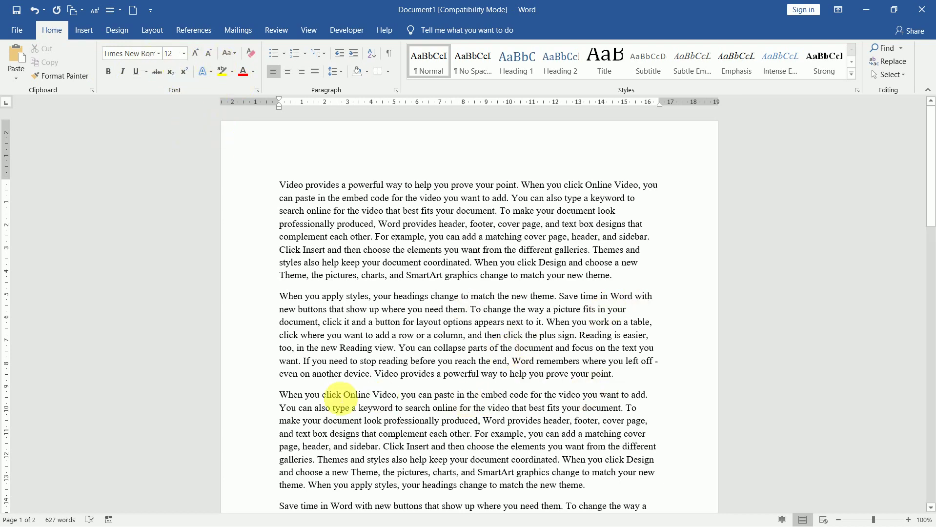
Change the third paragraph's font from Times New Roman to Bahnschrift Light.
{"action": "triple_click", "coordinate": [282, 399]}
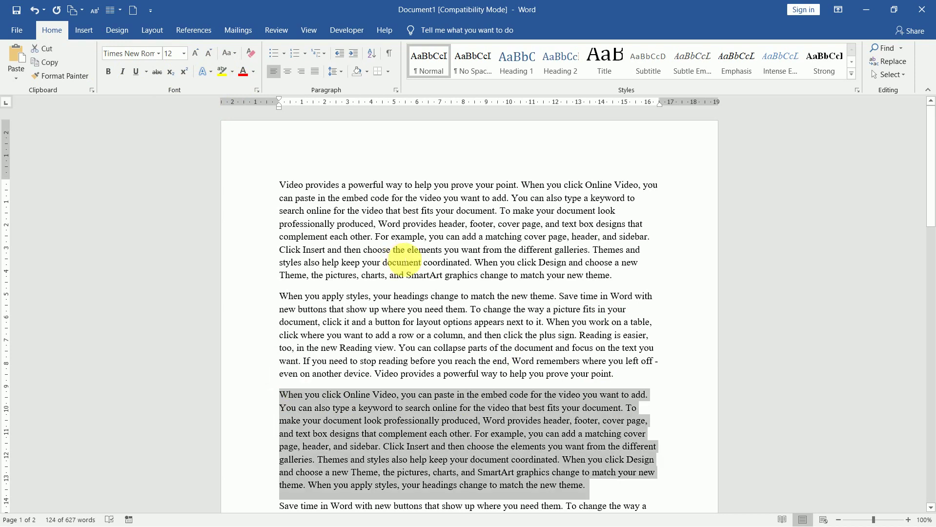
{"action": "left_click", "coordinate": [159, 55]}
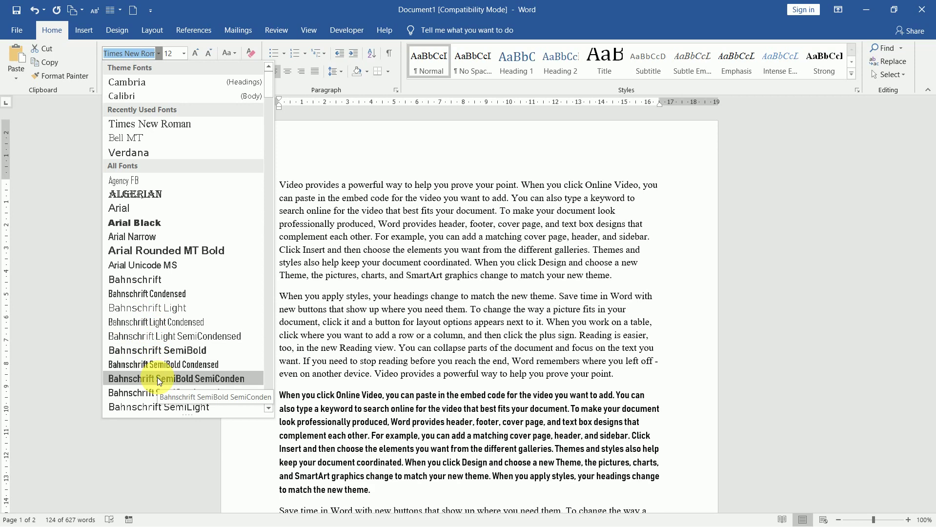
{"action": "left_click", "coordinate": [165, 311]}
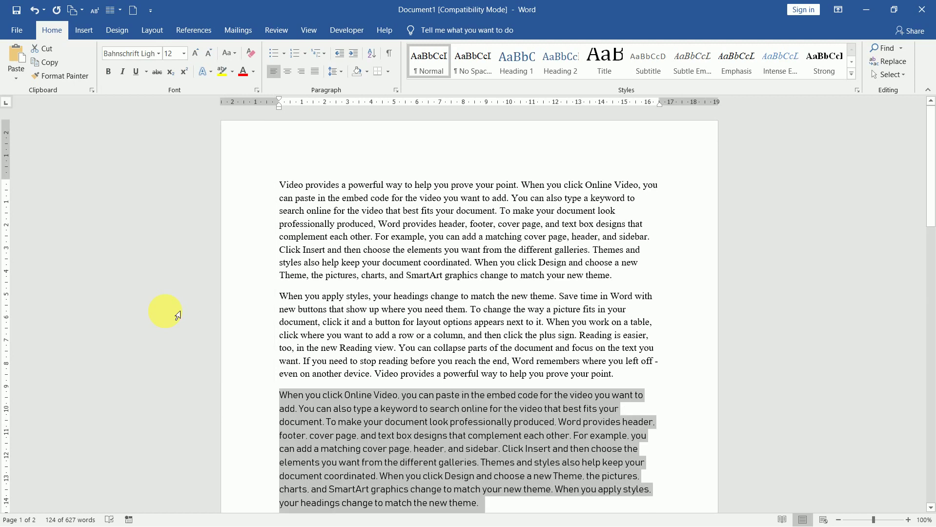
{"action": "left_click", "coordinate": [184, 55]}
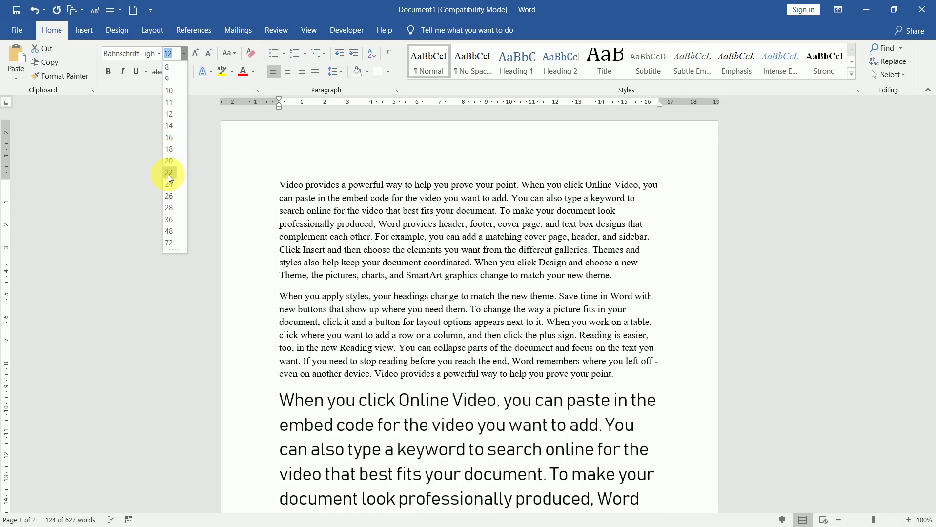
Size the third paragraph at 14 pt, testing Grow Font and Shrink Font along the way.
{"action": "left_click", "coordinate": [198, 55]}
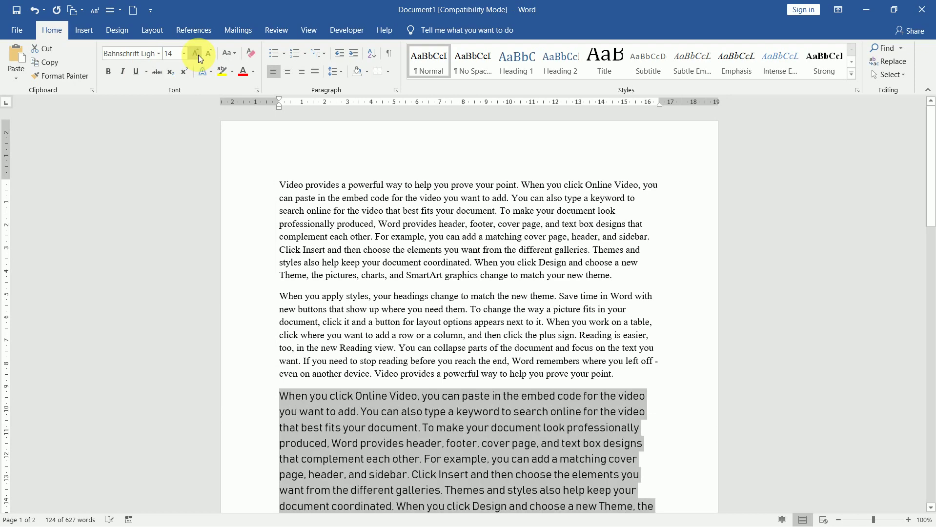
{"action": "left_click", "coordinate": [198, 55]}
{"action": "left_click", "coordinate": [198, 54]}
{"action": "left_click", "coordinate": [210, 54]}
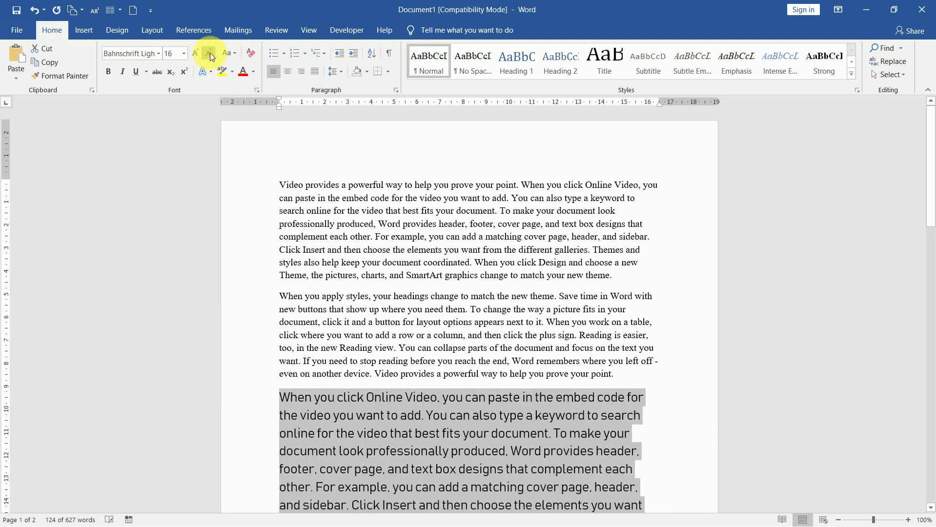
{"action": "left_click", "coordinate": [210, 53]}
{"action": "left_click", "coordinate": [210, 53]}
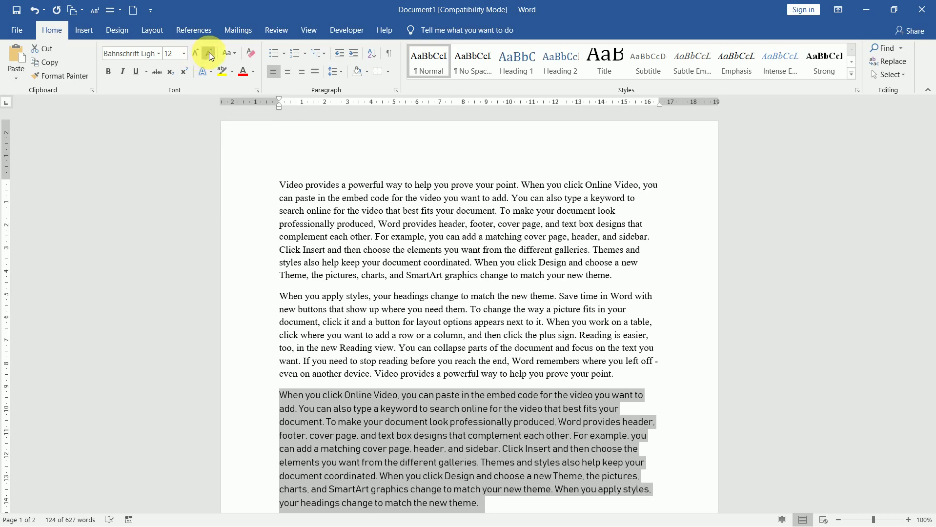
{"action": "left_click", "coordinate": [209, 52]}
{"action": "left_click", "coordinate": [209, 52]}
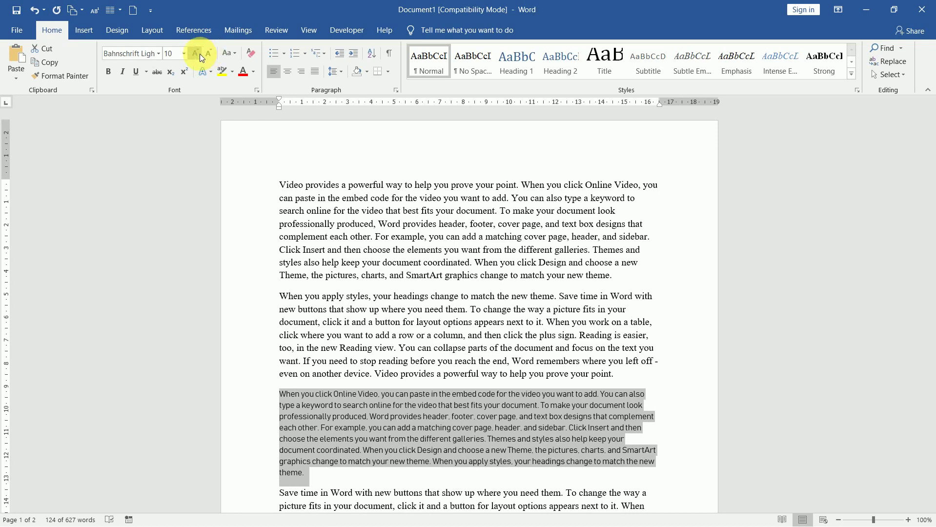
{"action": "left_click", "coordinate": [200, 53]}
{"action": "left_click", "coordinate": [200, 53]}
{"action": "left_click", "coordinate": [200, 53]}
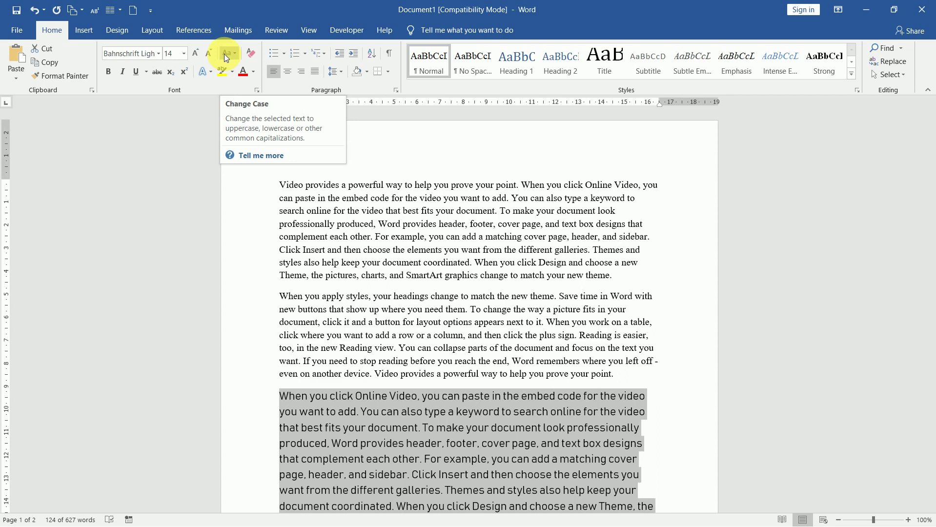
Try lowercase, Capitalize Each Word and tOGGLE cASE on the paragraph, finishing with UPPERCASE.
{"action": "left_click", "coordinate": [225, 55]}
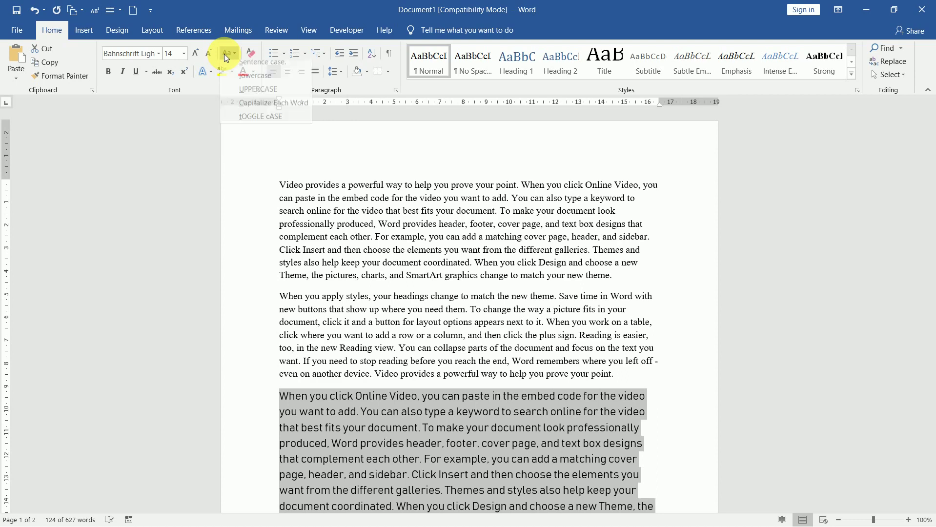
{"action": "left_click", "coordinate": [250, 84]}
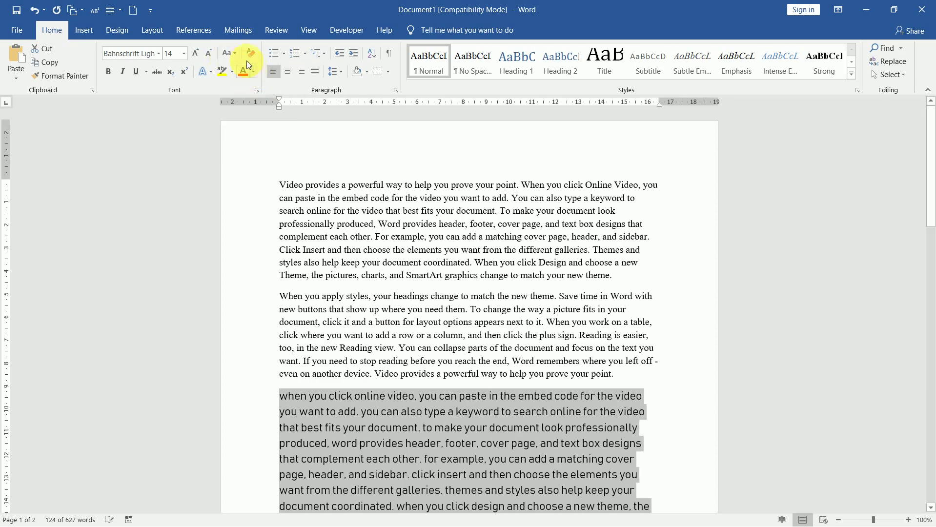
{"action": "left_click", "coordinate": [235, 56]}
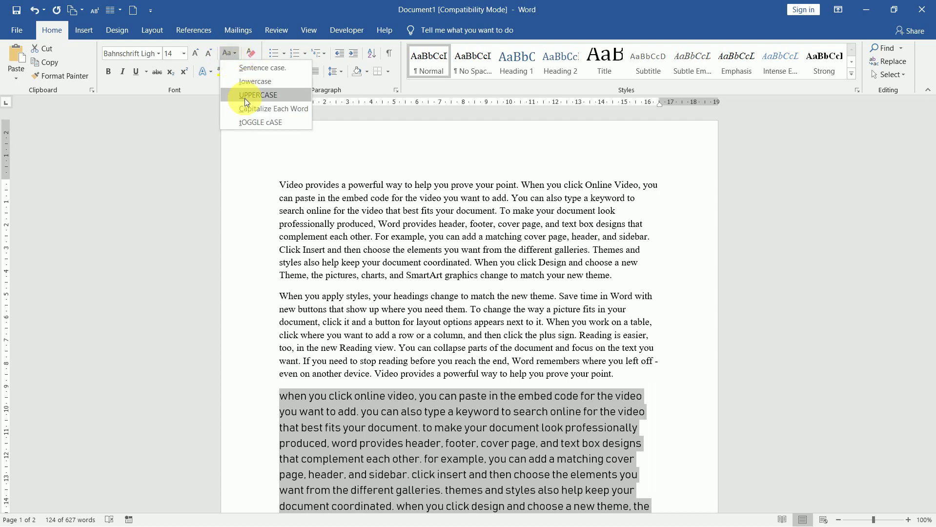
{"action": "left_click", "coordinate": [244, 98]}
{"action": "left_click", "coordinate": [230, 54]}
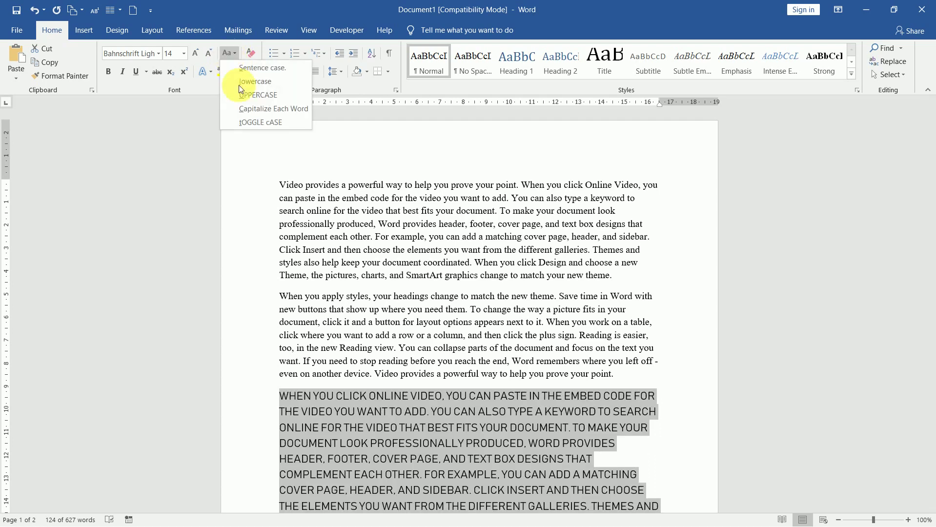
{"action": "left_click", "coordinate": [252, 107]}
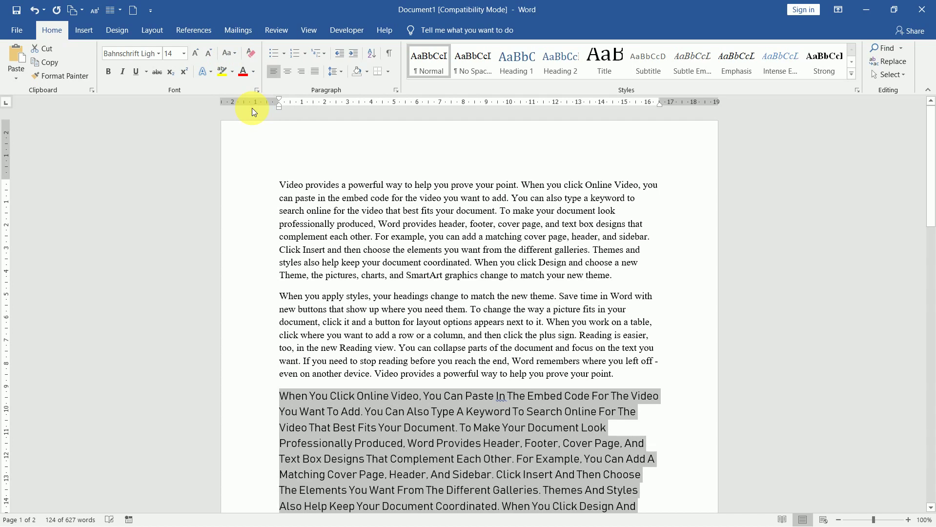
{"action": "left_click", "coordinate": [228, 55]}
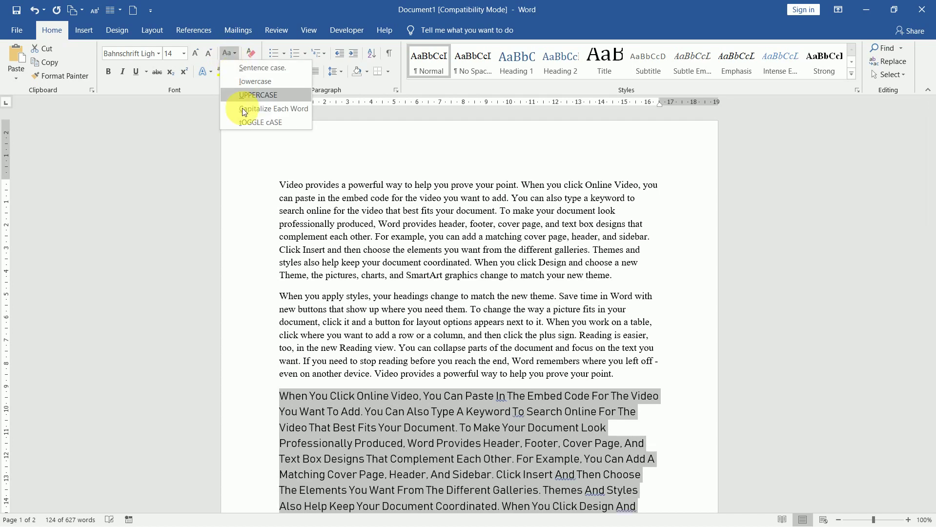
{"action": "left_click", "coordinate": [253, 123]}
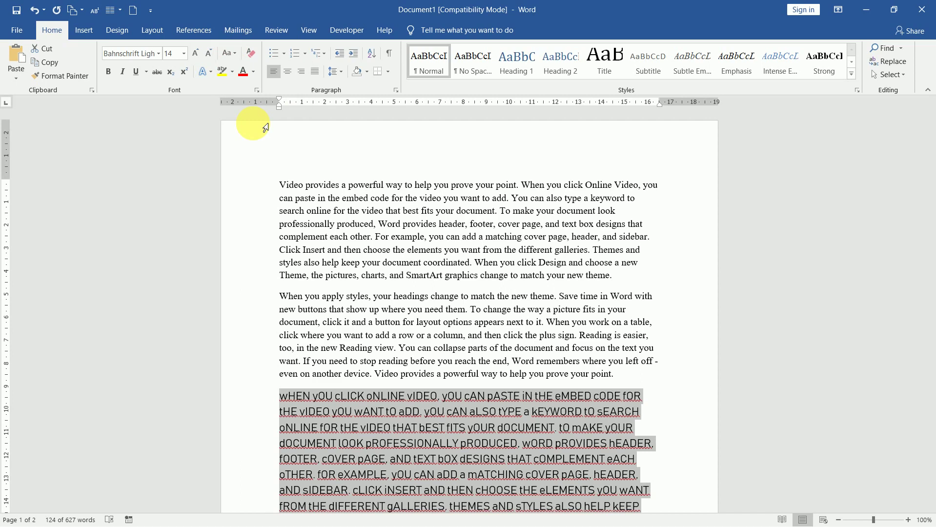
{"action": "left_click", "coordinate": [231, 51]}
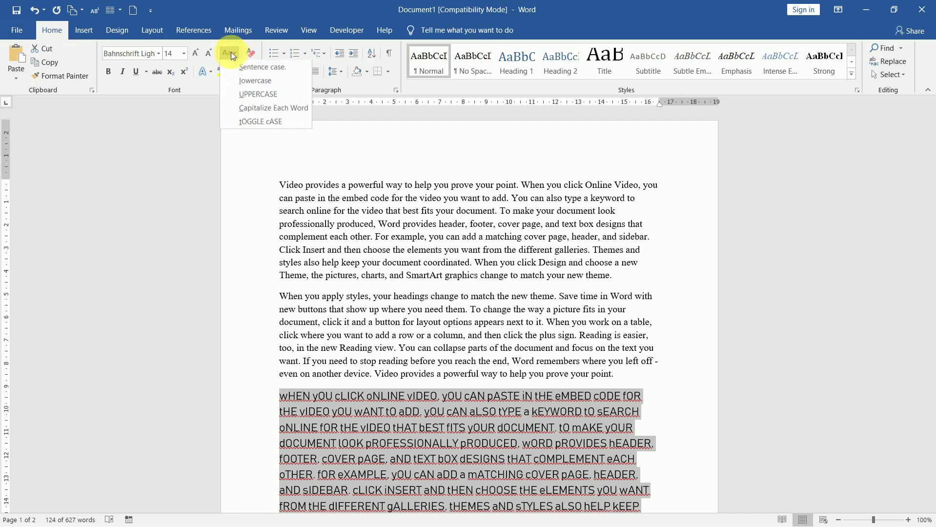
{"action": "left_click", "coordinate": [251, 94]}
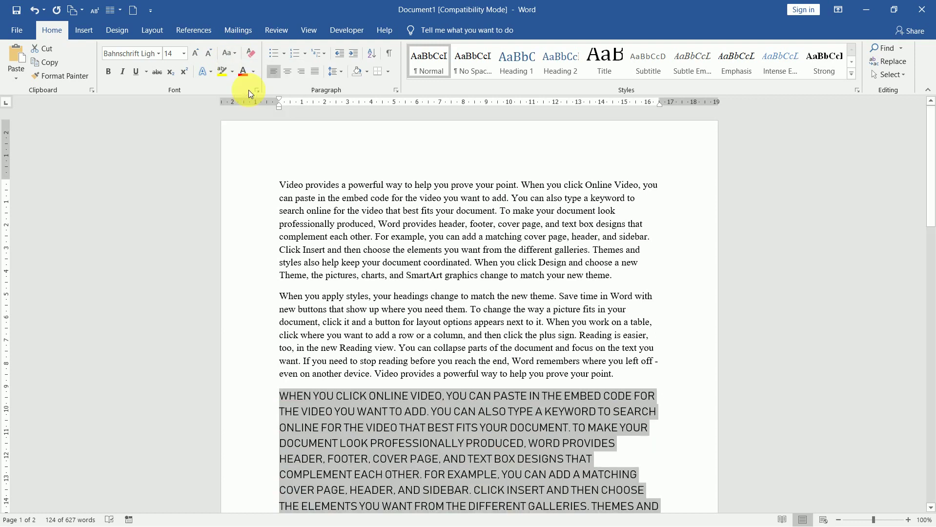
Make the uppercase paragraph bold, italic and underlined, and view the underline styles.
{"action": "left_click", "coordinate": [112, 75]}
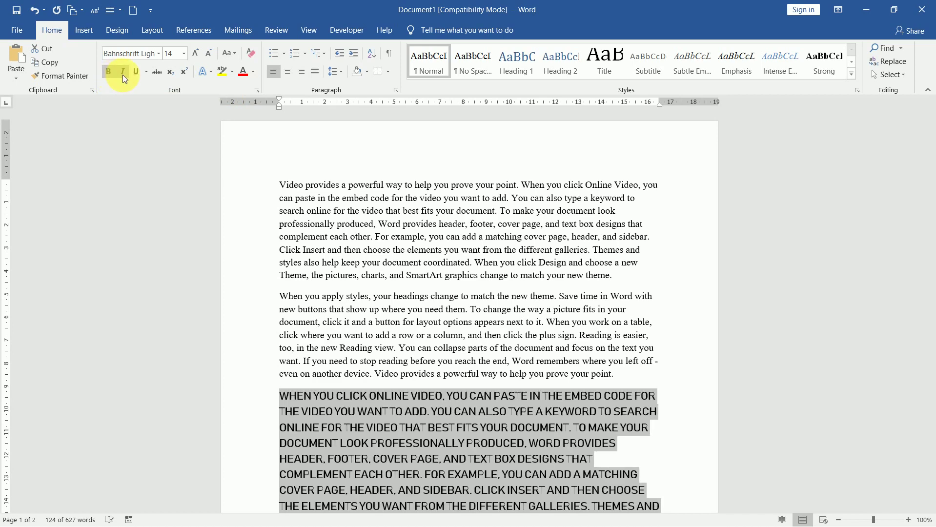
{"action": "left_click", "coordinate": [123, 75]}
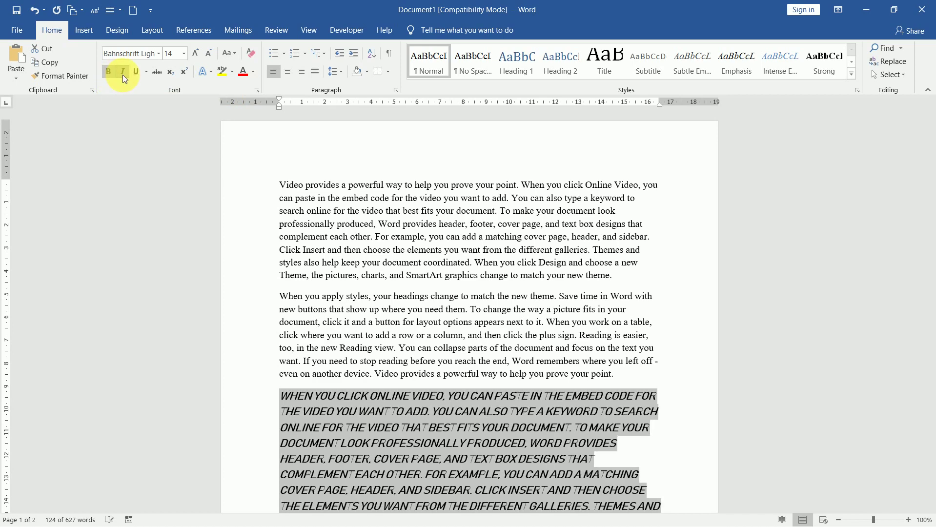
{"action": "left_click", "coordinate": [136, 75]}
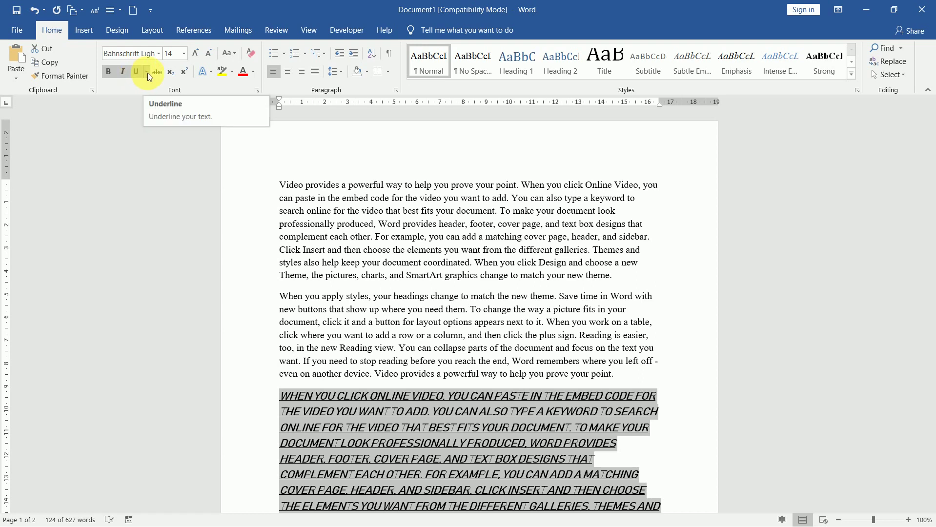
{"action": "left_click", "coordinate": [148, 73]}
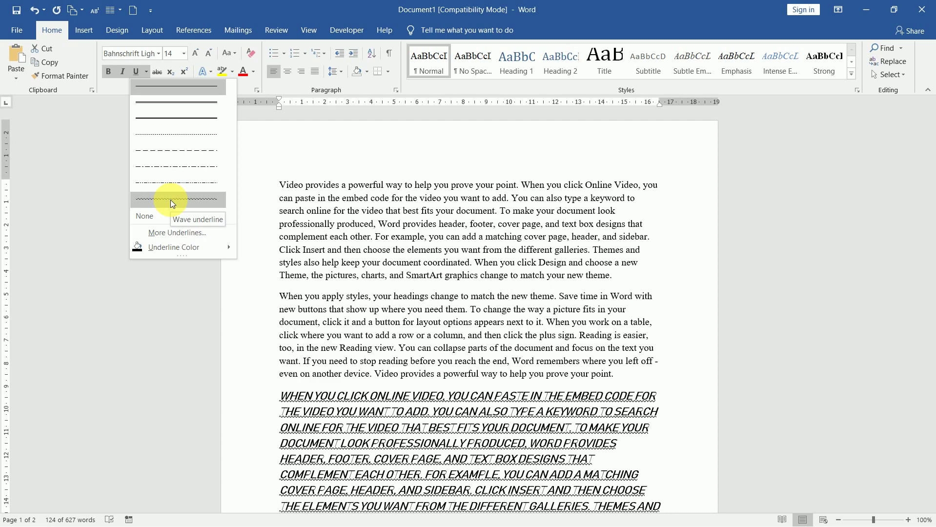
Browse the underline styles and Underline Color choices without picking any.
{"action": "mouse_move", "coordinate": [188, 247]}
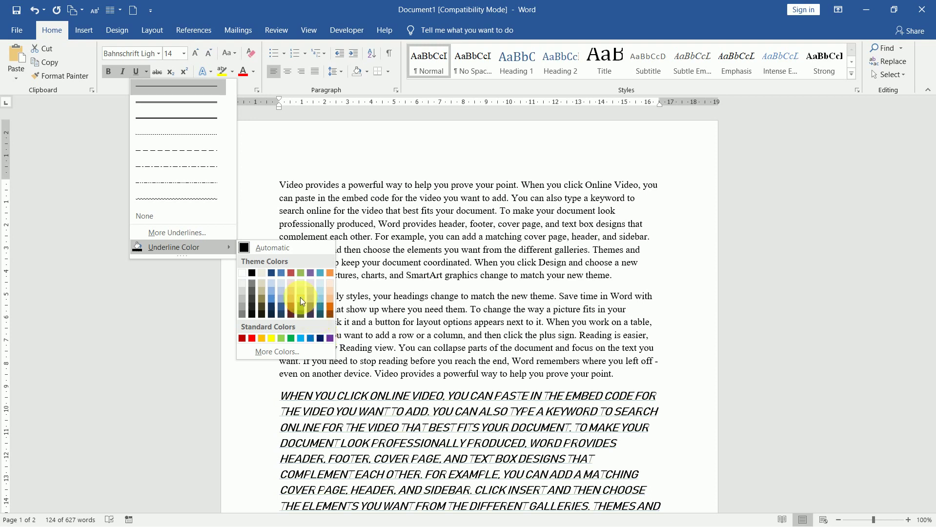
{"action": "left_click", "coordinate": [157, 72]}
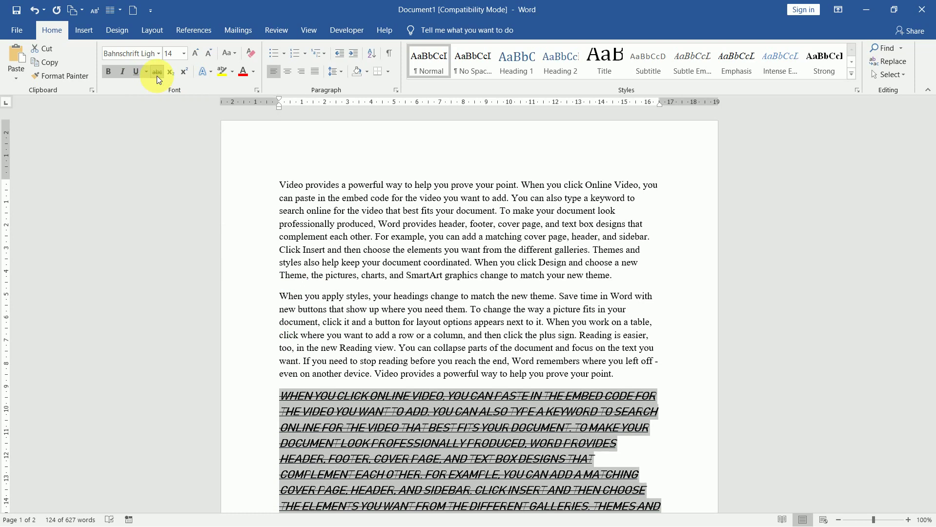
{"action": "left_click", "coordinate": [157, 76]}
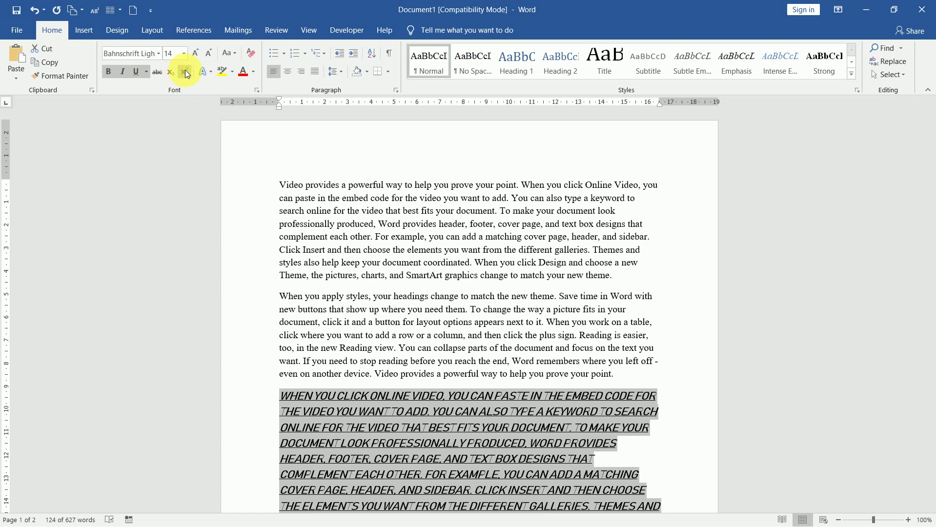
{"action": "left_click", "coordinate": [286, 402]}
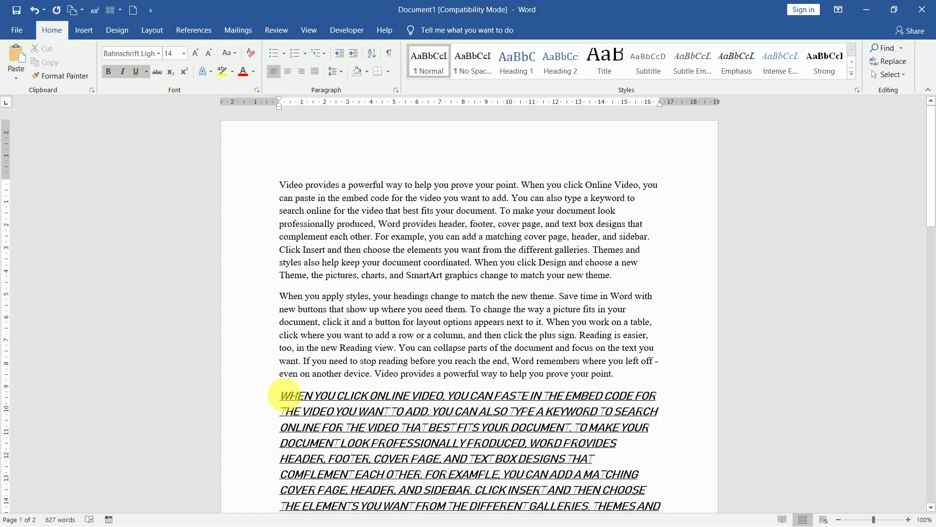
Add a new line 'ax' after the second paragraph, enlarged to 48 pt, with superscript on after it.
{"action": "left_click", "coordinate": [627, 383]}
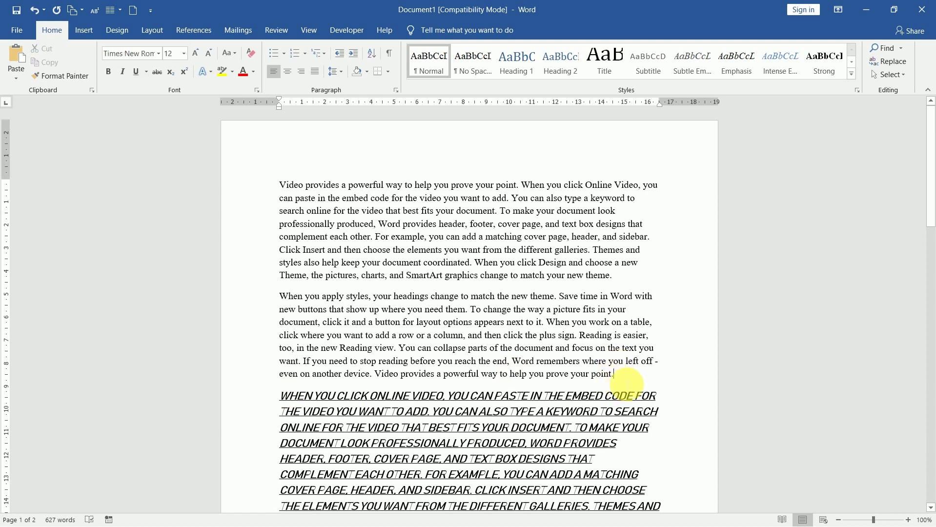
{"action": "key", "text": "Return"}
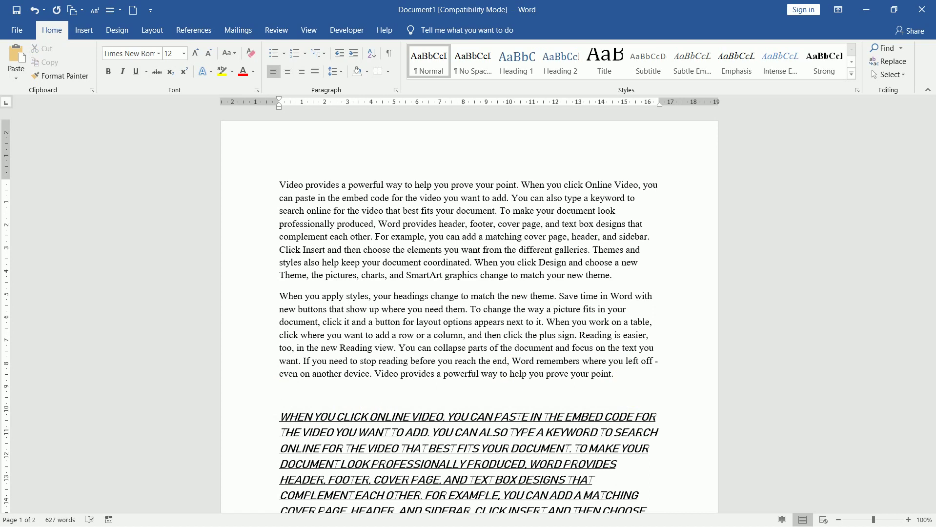
{"action": "type", "text": "ax"}
{"action": "left_click_drag", "start_coordinate": [293, 396], "coordinate": [255, 388]}
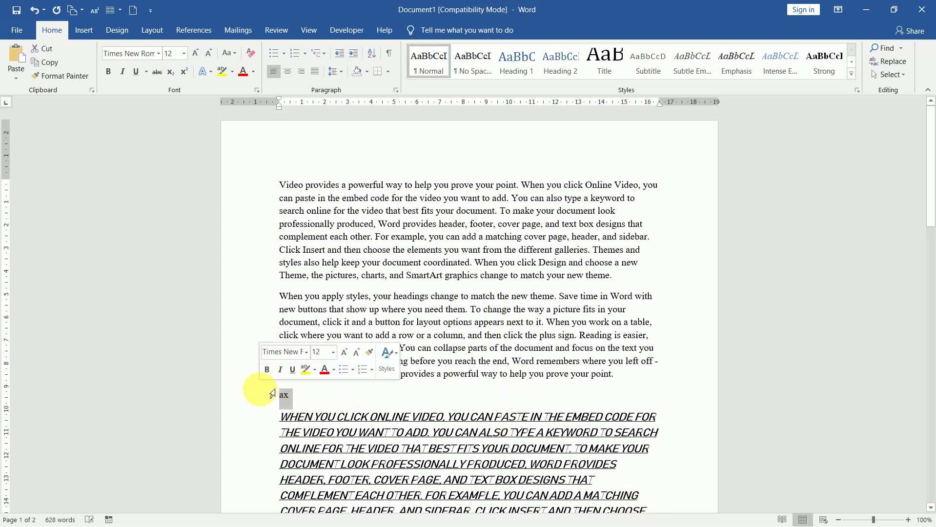
{"action": "left_click", "coordinate": [195, 53]}
{"action": "left_click", "coordinate": [195, 53]}
{"action": "left_click", "coordinate": [195, 53]}
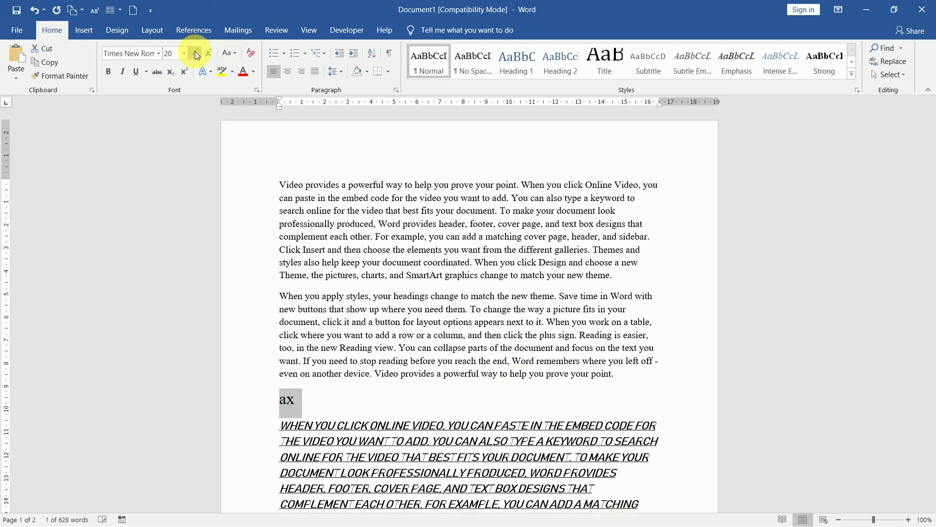
{"action": "left_click", "coordinate": [195, 53]}
{"action": "left_click", "coordinate": [196, 53]}
{"action": "left_click", "coordinate": [195, 53]}
{"action": "left_click", "coordinate": [195, 52]}
{"action": "left_click", "coordinate": [195, 52]}
{"action": "left_click", "coordinate": [195, 52]}
{"action": "left_click", "coordinate": [195, 53]}
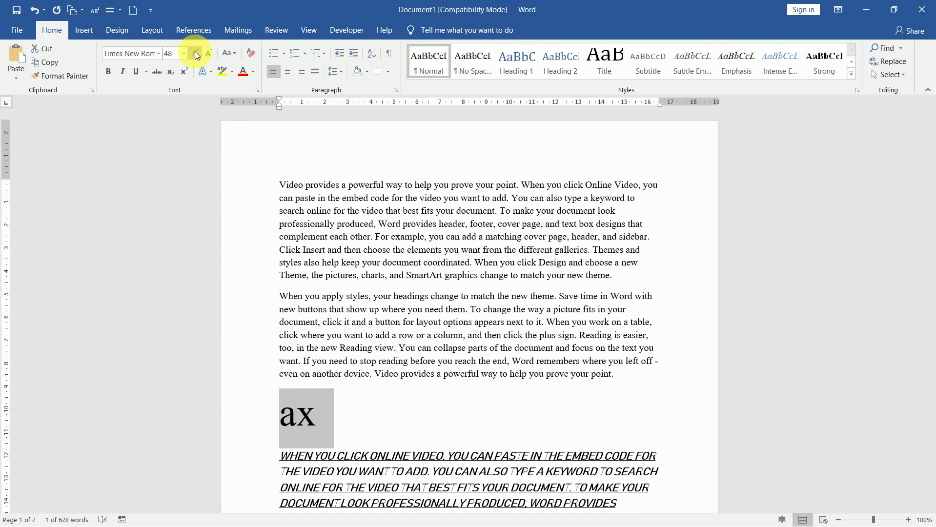
{"action": "left_click", "coordinate": [322, 420]}
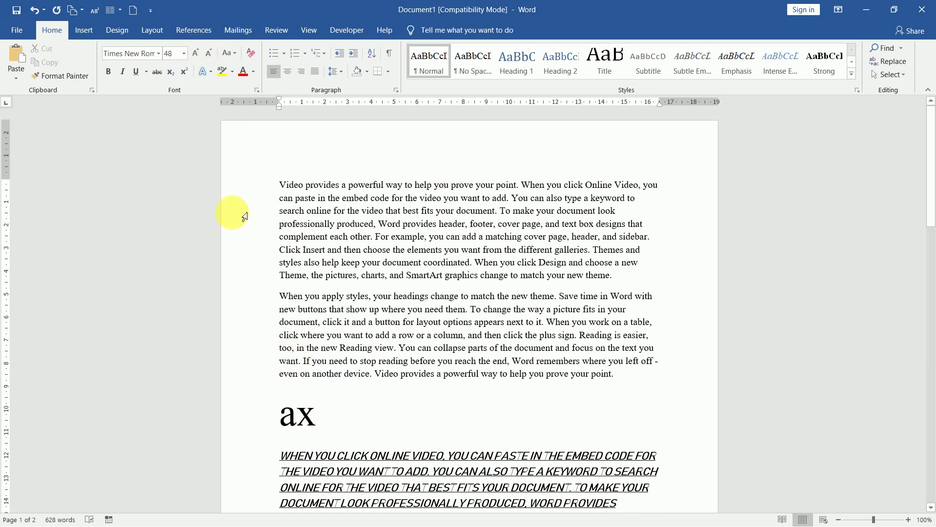
{"action": "left_click", "coordinate": [188, 72]}
Complete the formula as Ax²+H₂O with a superscript and subscript 2, then select the line.
{"action": "type", "text": "2"}
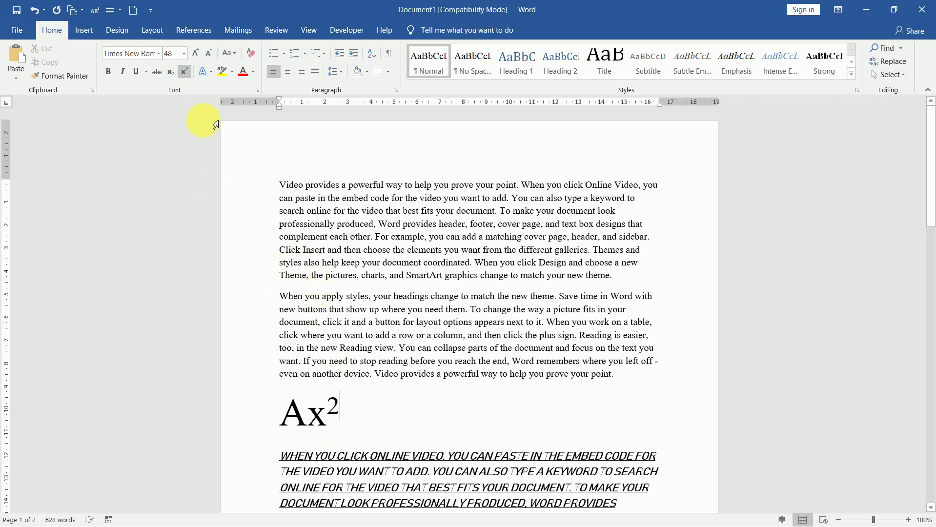
{"action": "left_click", "coordinate": [186, 74]}
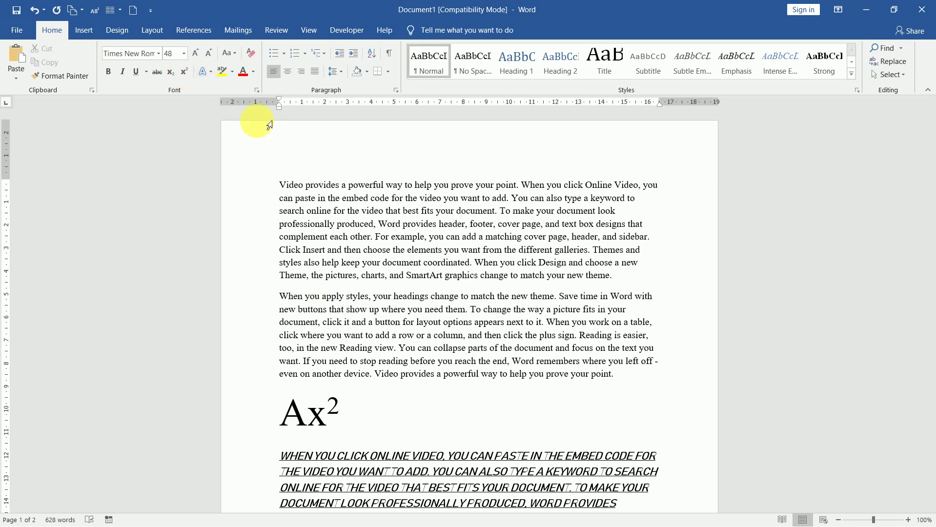
{"action": "type", "text": "+H"}
{"action": "left_click", "coordinate": [171, 74]}
{"action": "type", "text": "2"}
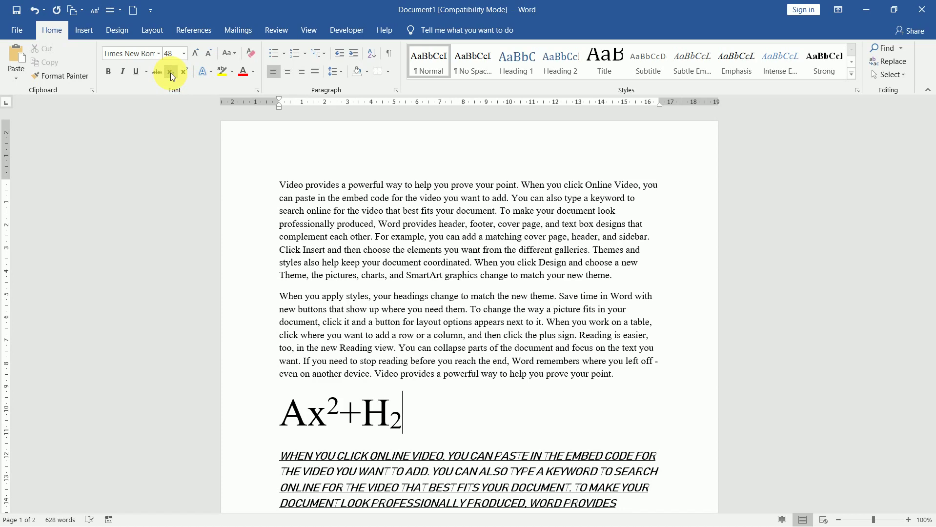
{"action": "left_click", "coordinate": [170, 73]}
{"action": "type", "text": "O"}
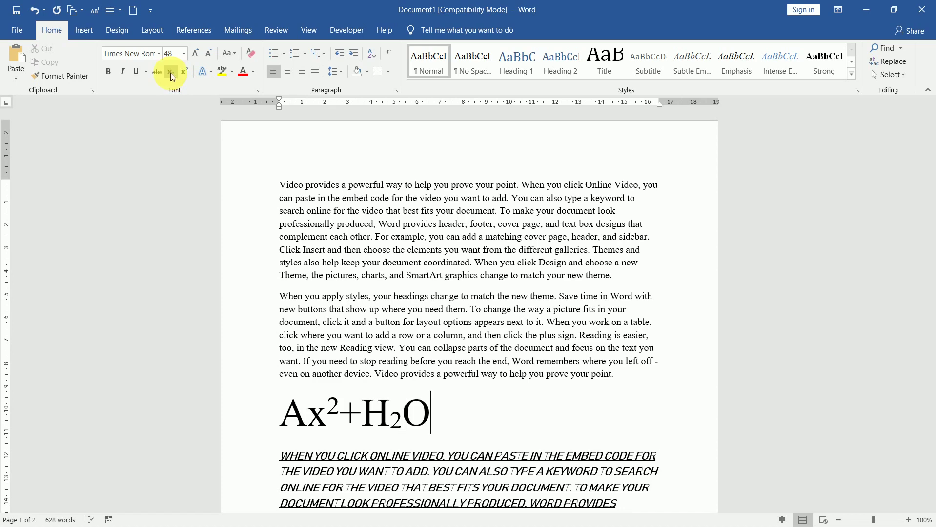
{"action": "left_click", "coordinate": [263, 417]}
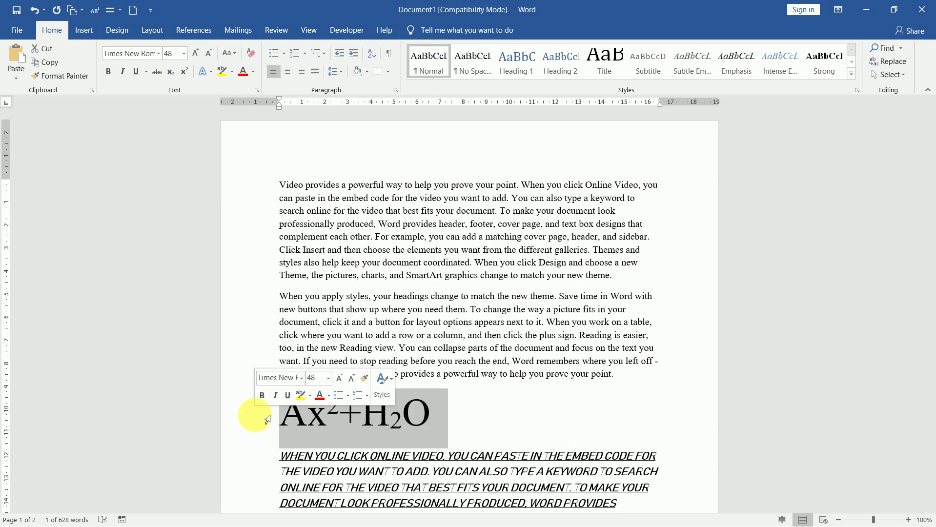
Apply the teal gradient text effect to the Ax²+H₂O formula after browsing Stylistic Sets.
{"action": "left_click", "coordinate": [208, 75]}
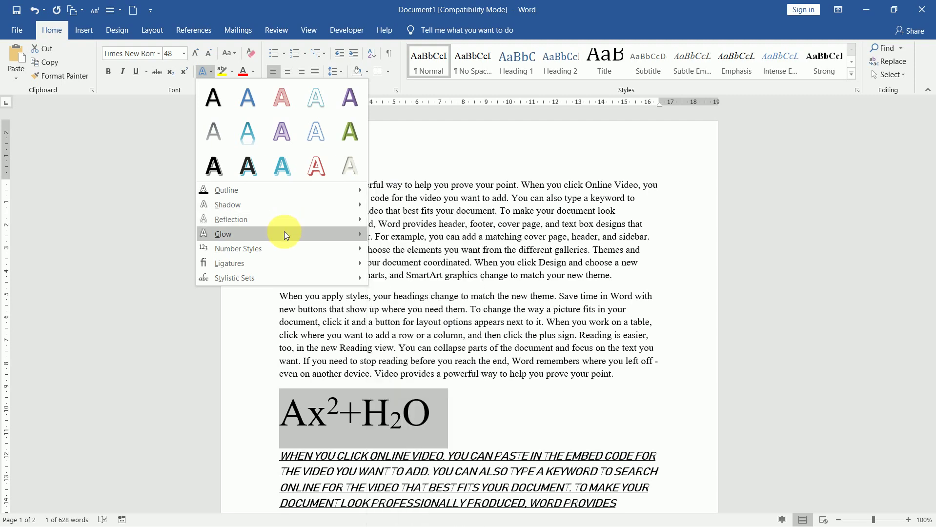
{"action": "mouse_move", "coordinate": [283, 254]}
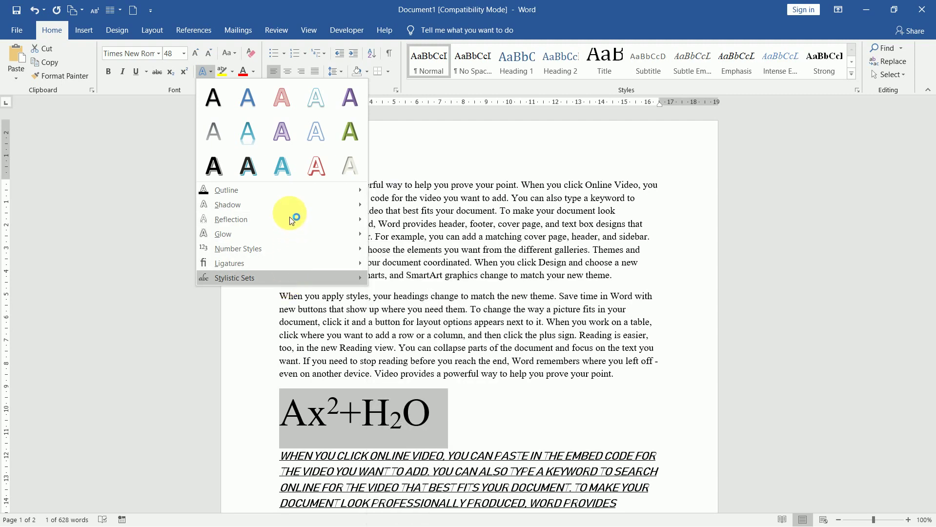
{"action": "key", "text": "Right"}
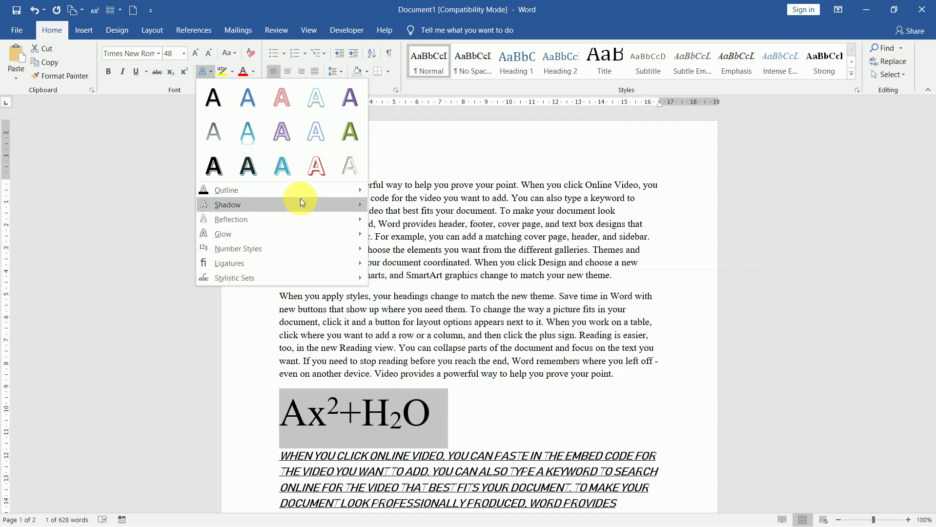
{"action": "mouse_move", "coordinate": [300, 198]}
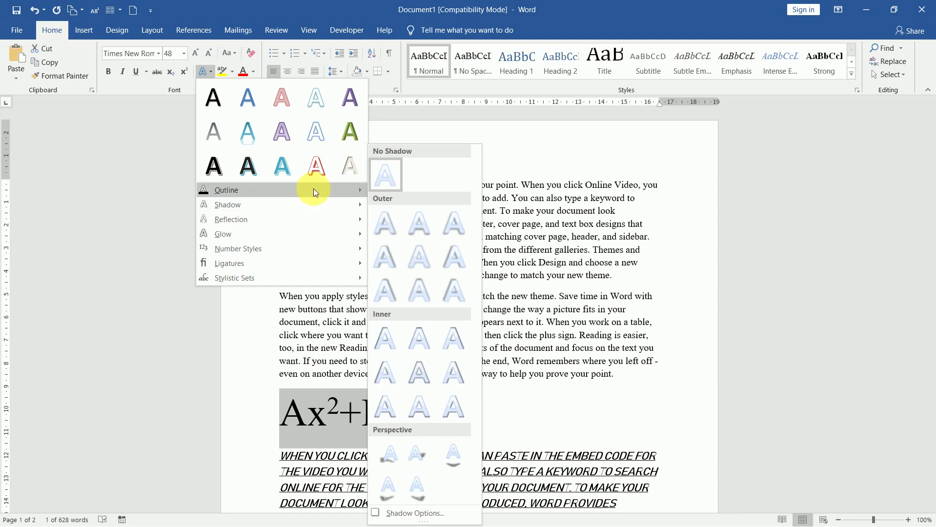
{"action": "left_click", "coordinate": [295, 169]}
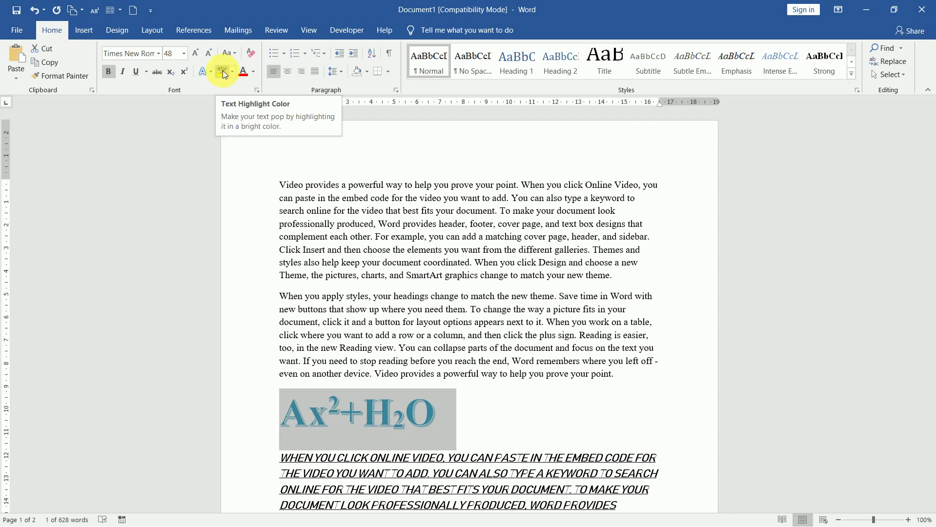
{"action": "left_click", "coordinate": [286, 308]}
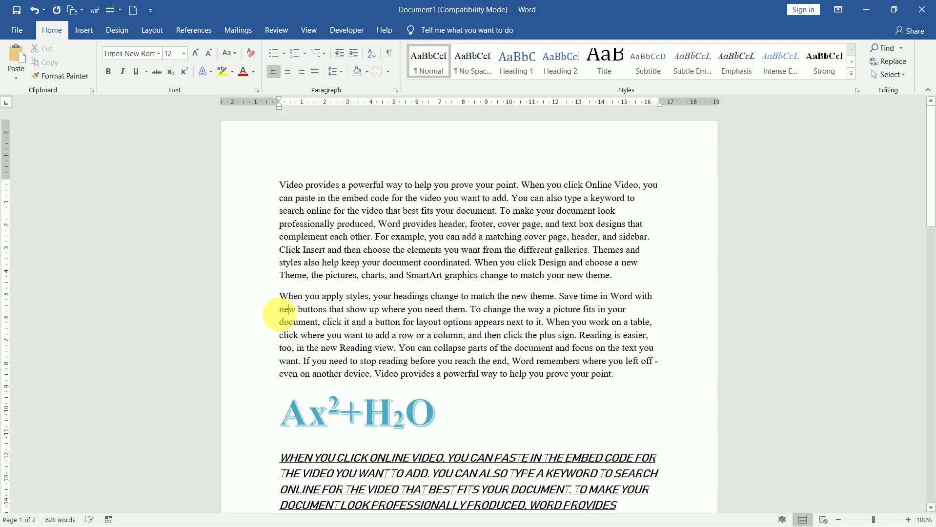
{"action": "left_click", "coordinate": [272, 310]}
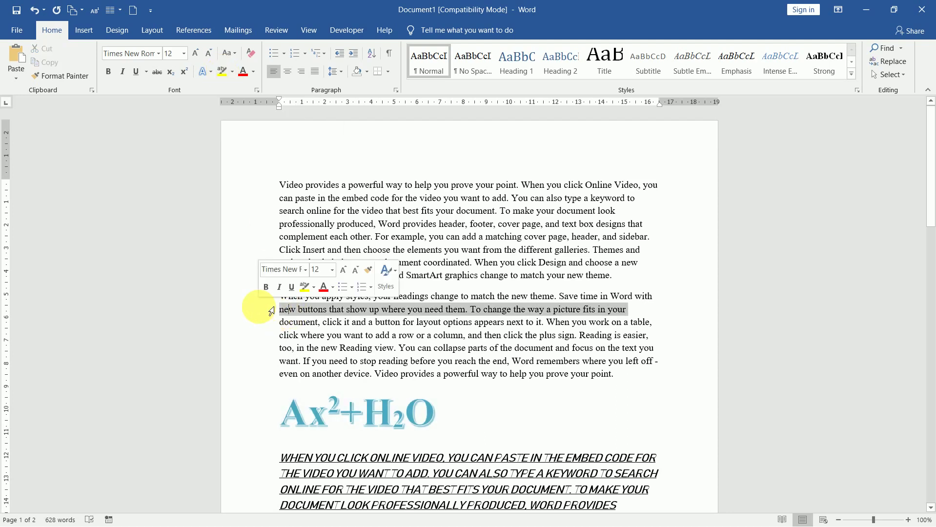
{"action": "left_click", "coordinate": [232, 71]}
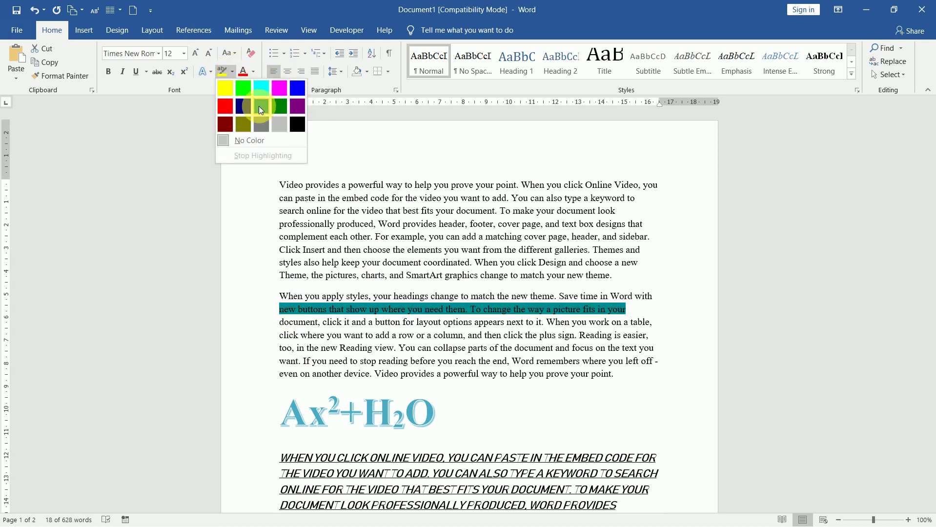
{"action": "left_click", "coordinate": [280, 89]}
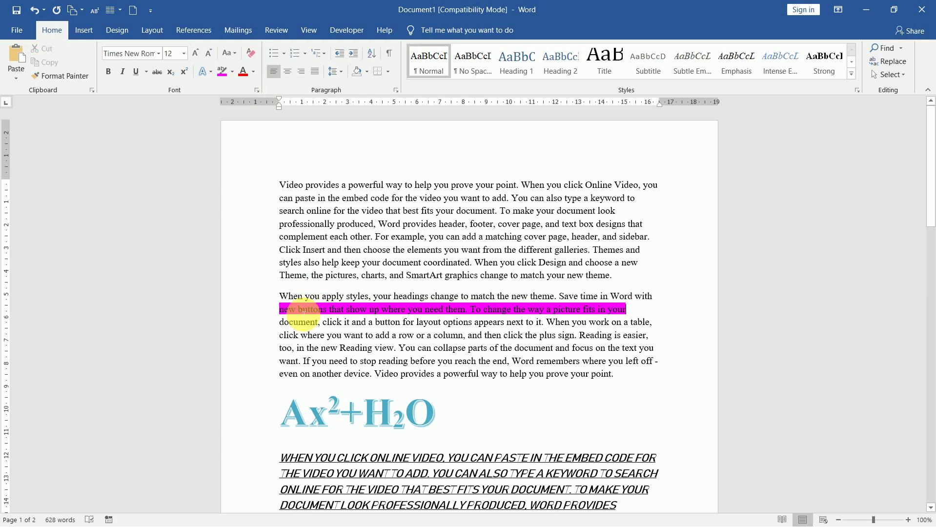
{"action": "left_click", "coordinate": [271, 314]}
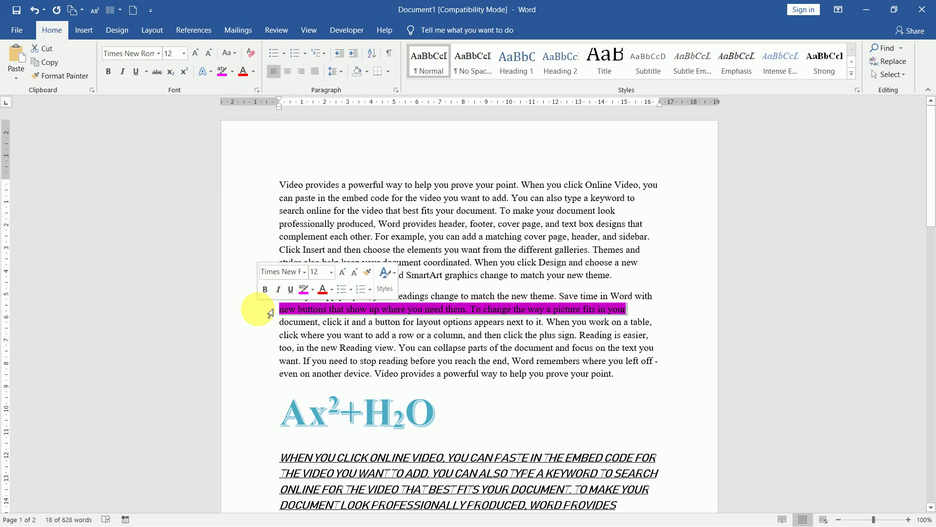
{"action": "left_click", "coordinate": [232, 71]}
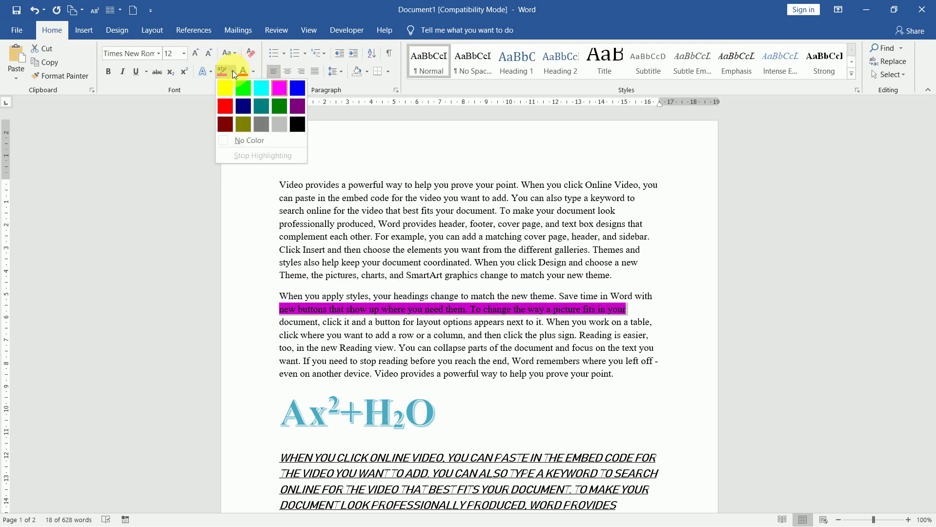
{"action": "left_click", "coordinate": [262, 142]}
{"action": "key", "text": "Right"}
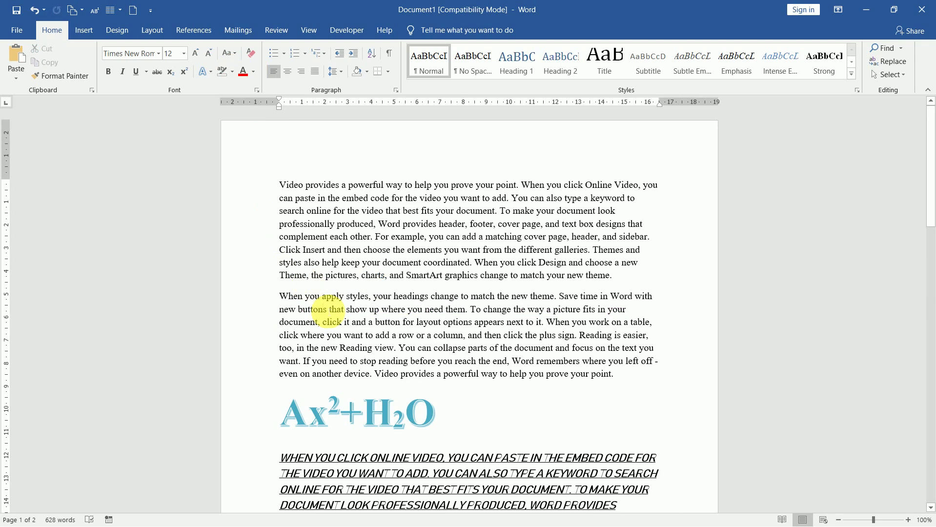
{"action": "left_click", "coordinate": [323, 310]}
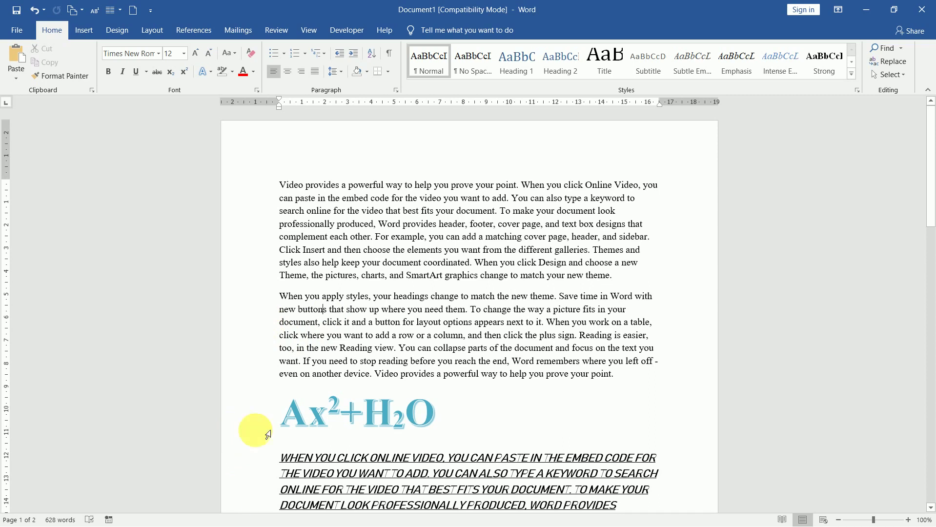
Colour the Ax²+H₂O formula red, then clear all its formatting back to Times New Roman 12.
{"action": "left_click", "coordinate": [250, 430]}
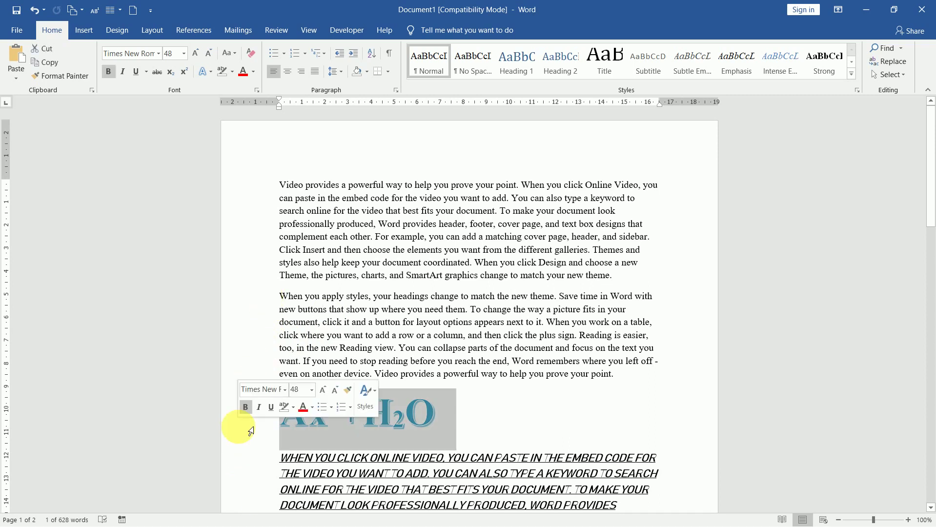
{"action": "left_click", "coordinate": [254, 75]}
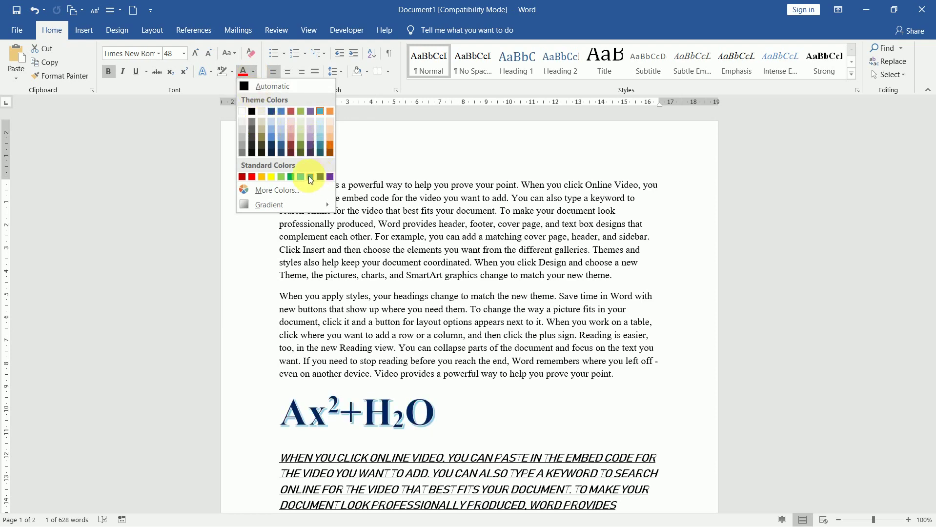
{"action": "left_click", "coordinate": [250, 177]}
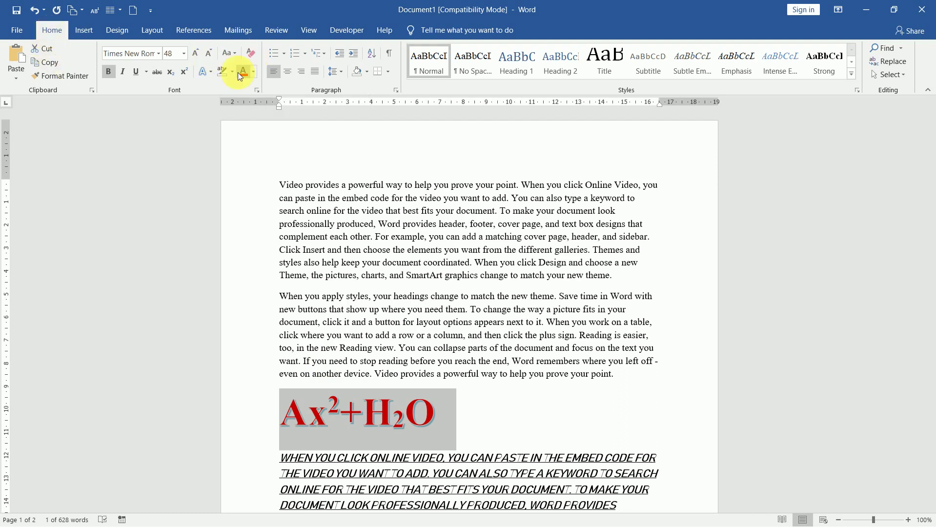
{"action": "left_click", "coordinate": [249, 54]}
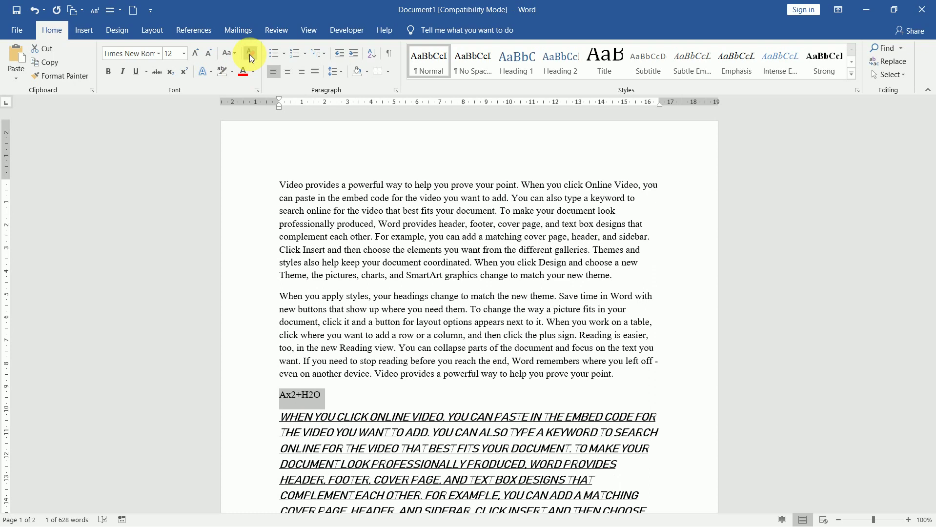
Undo Clear All Formatting to bring back the red bold 48-point Ax²+H₂O formula.
{"action": "key", "text": "ctrl+z"}
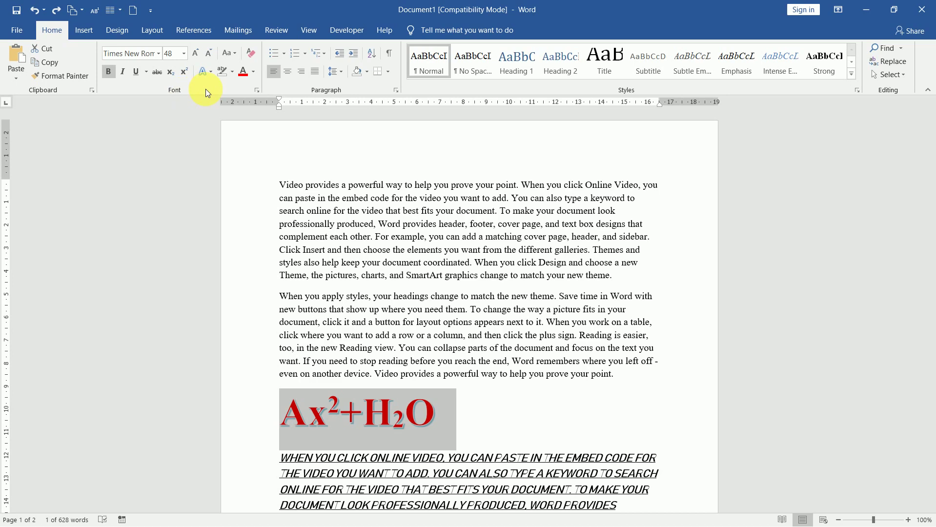
Open the Font dialog for the formula, reposition it, and leave the underline style at (none).
{"action": "left_click", "coordinate": [257, 91]}
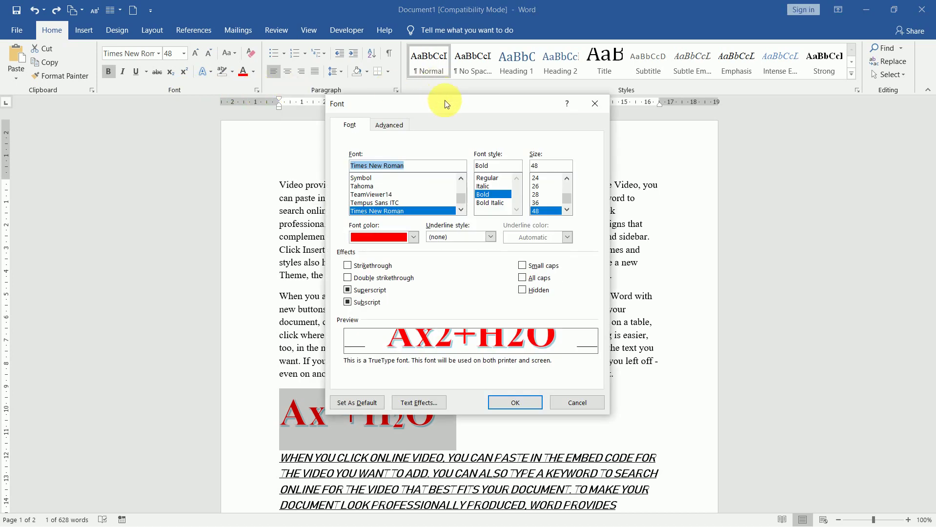
{"action": "left_click_drag", "start_coordinate": [457, 100], "coordinate": [246, 60]}
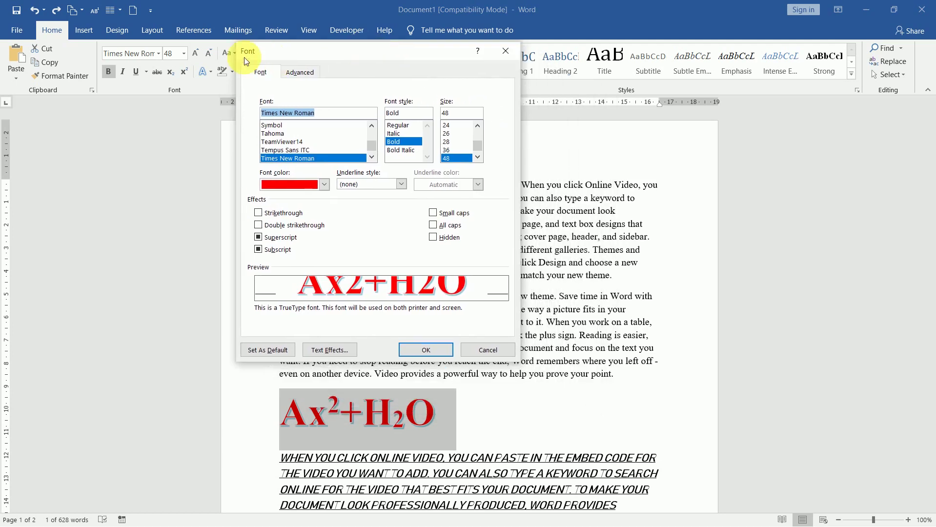
{"action": "left_click_drag", "start_coordinate": [380, 52], "coordinate": [488, 38]}
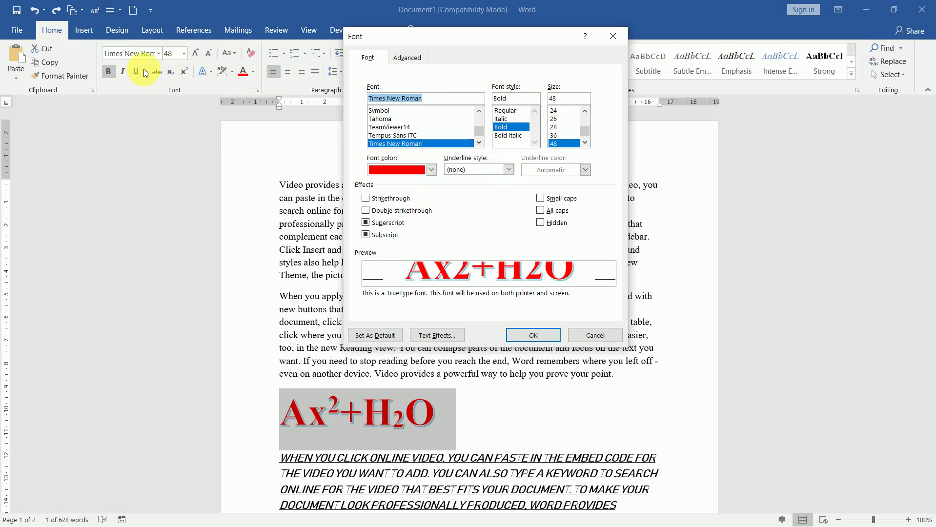
{"action": "left_click", "coordinate": [509, 170]}
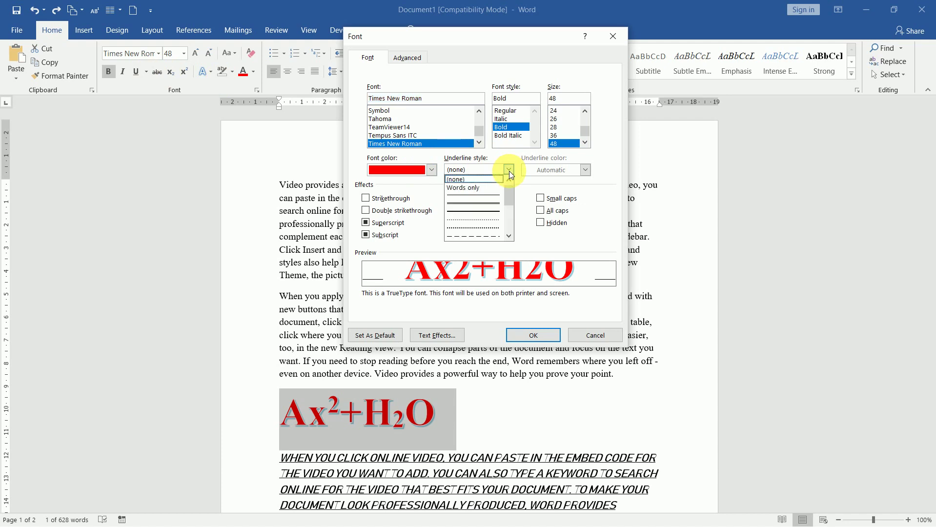
{"action": "mouse_move", "coordinate": [510, 194]}
{"action": "left_mouse_down"}
{"action": "mouse_move", "coordinate": [507, 233]}
{"action": "mouse_move", "coordinate": [506, 181]}
{"action": "left_mouse_up"}
{"action": "left_click", "coordinate": [506, 153]}
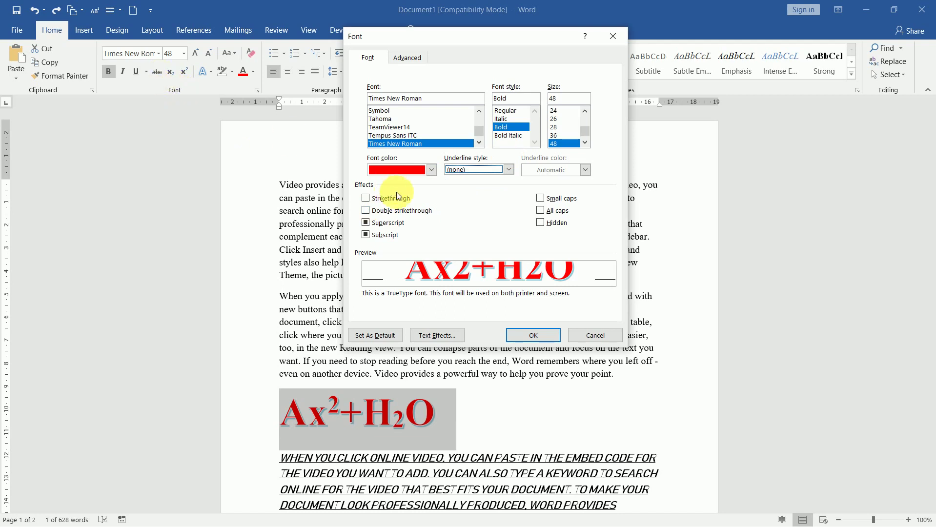
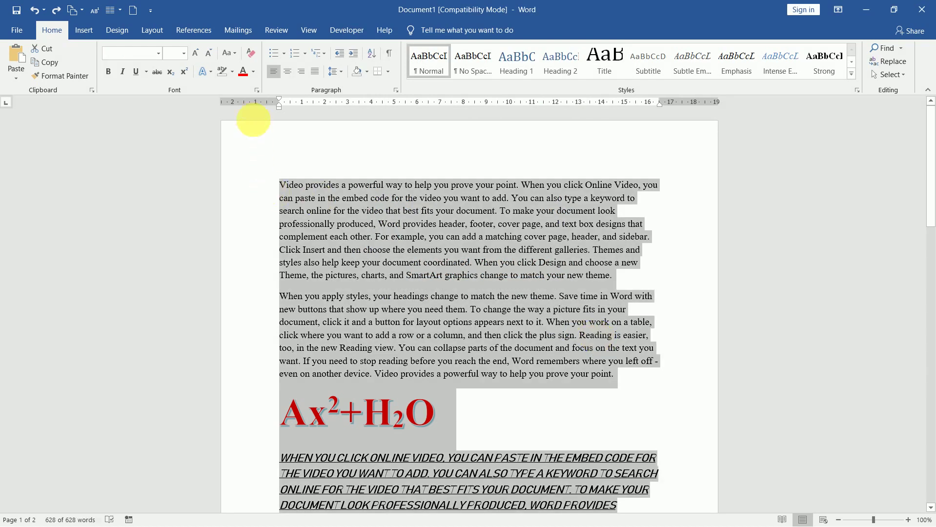
Format the selected document text as hidden in the Font dialog.
{"action": "left_click", "coordinate": [257, 90]}
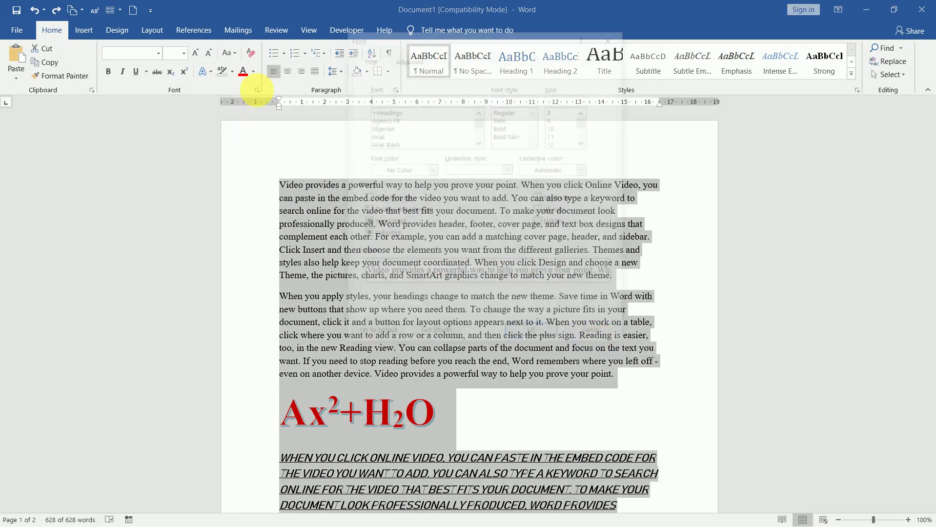
{"action": "left_click", "coordinate": [550, 223]}
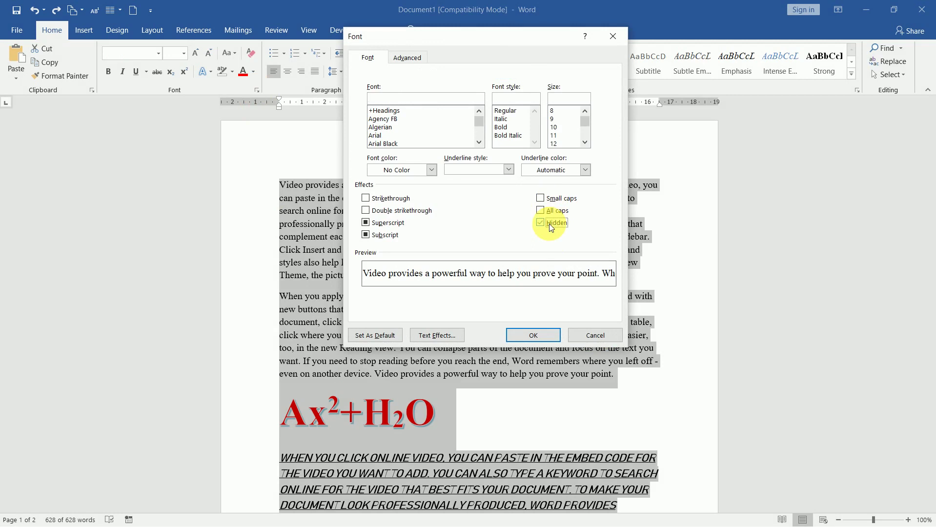
{"action": "left_click", "coordinate": [540, 337]}
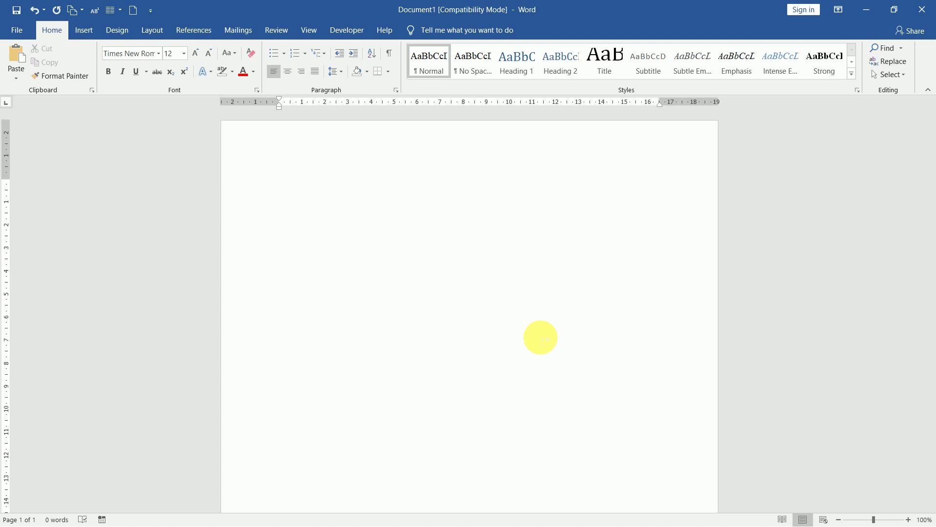
{"action": "double_click", "coordinate": [540, 337]}
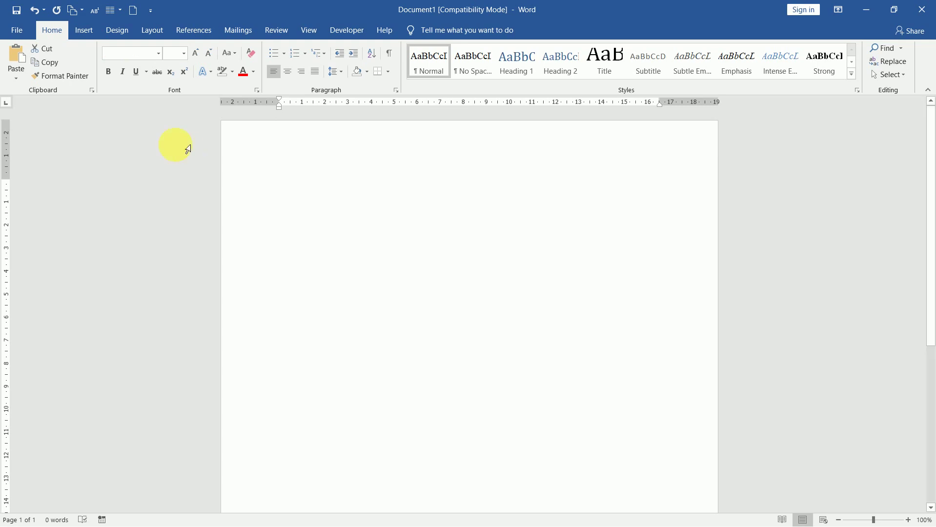
Turn hidden formatting back off so the text reappears, then clear the selection.
{"action": "left_click", "coordinate": [256, 91]}
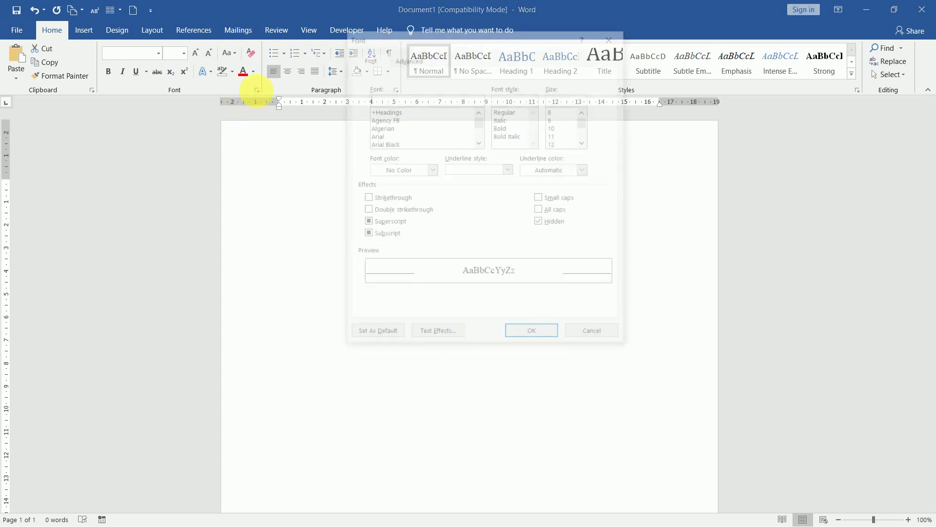
{"action": "left_click", "coordinate": [540, 222]}
{"action": "left_click", "coordinate": [551, 337]}
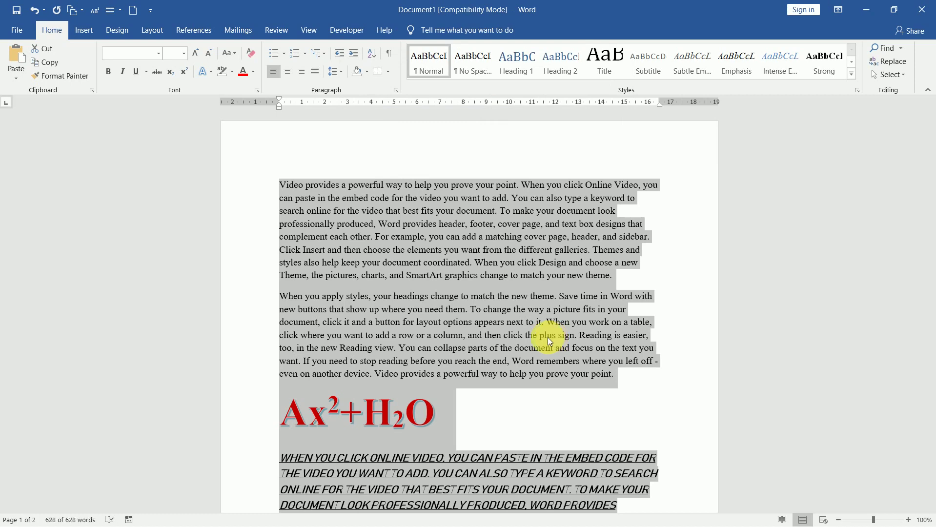
{"action": "left_click", "coordinate": [486, 333]}
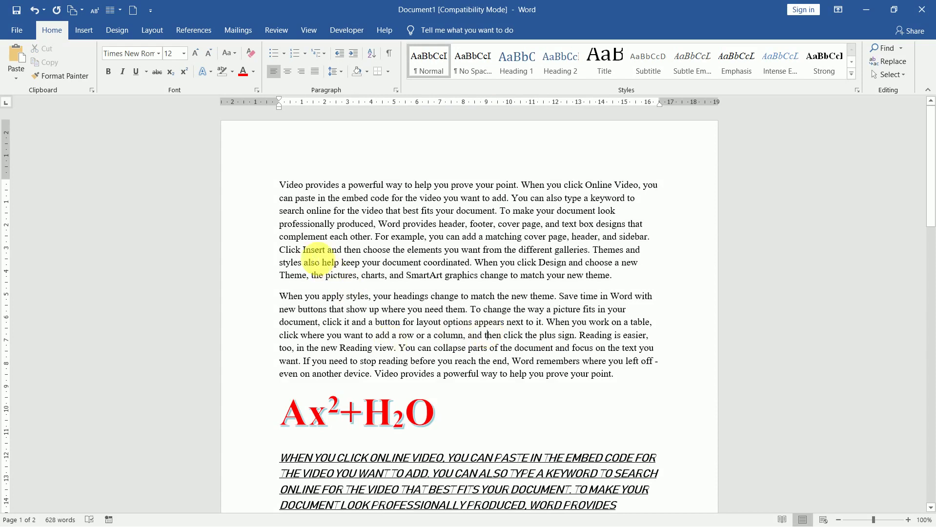
Select the first paragraph and show its Advanced character spacing settings in the Font dialog.
{"action": "left_click_drag", "start_coordinate": [280, 185], "coordinate": [617, 277]}
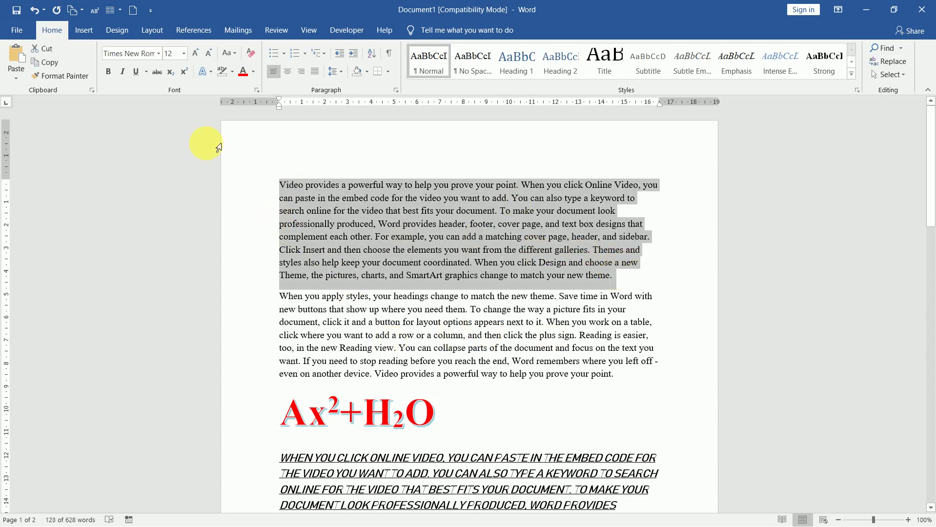
{"action": "left_click", "coordinate": [256, 91]}
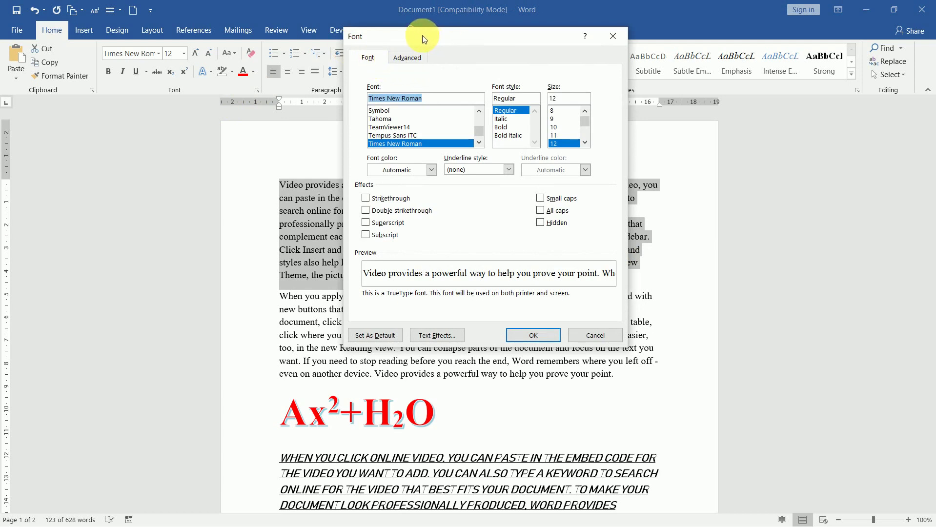
{"action": "left_click", "coordinate": [413, 57]}
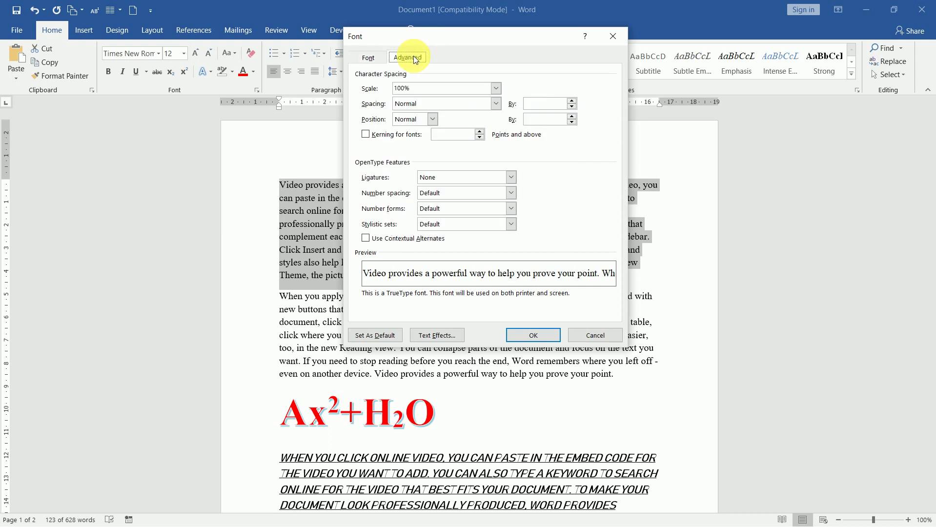
{"action": "left_click_drag", "start_coordinate": [504, 32], "coordinate": [748, 47]}
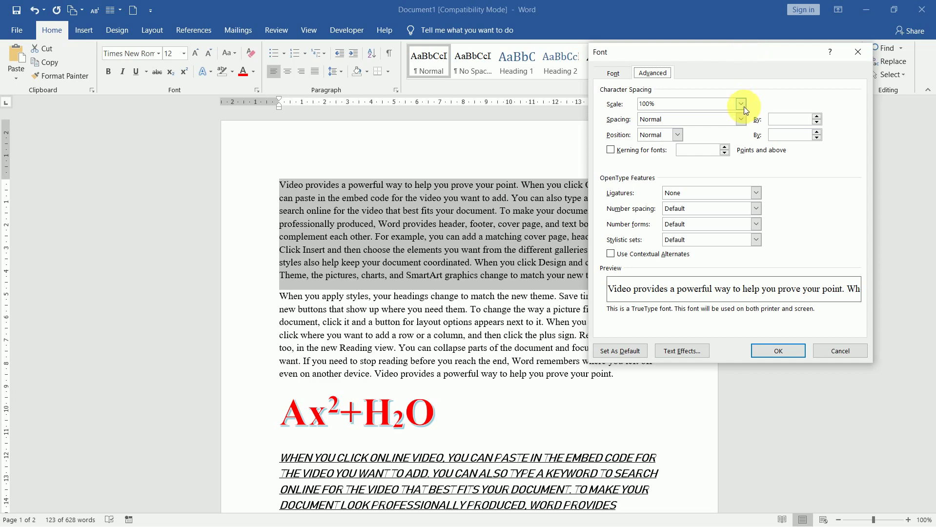
Set the first paragraph's character spacing to Expanded by 10 pt.
{"action": "left_click", "coordinate": [742, 120]}
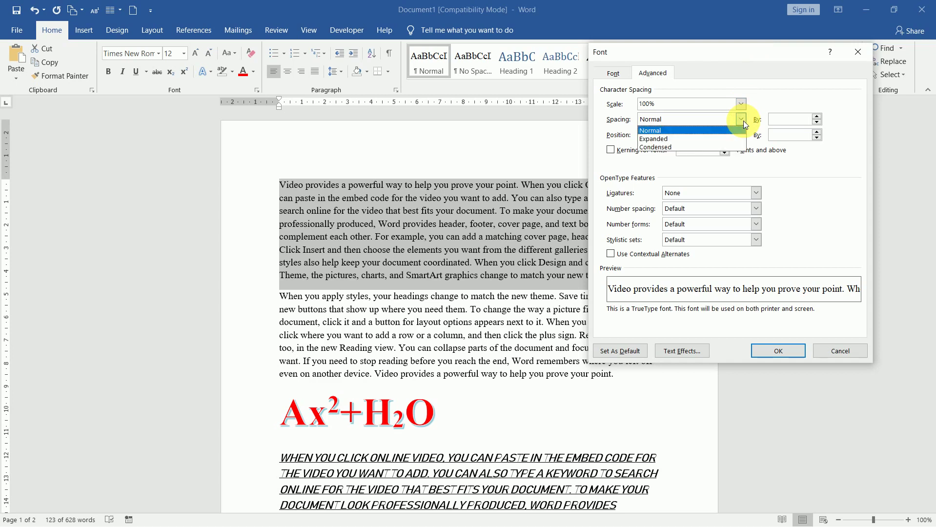
{"action": "left_click", "coordinate": [699, 138]}
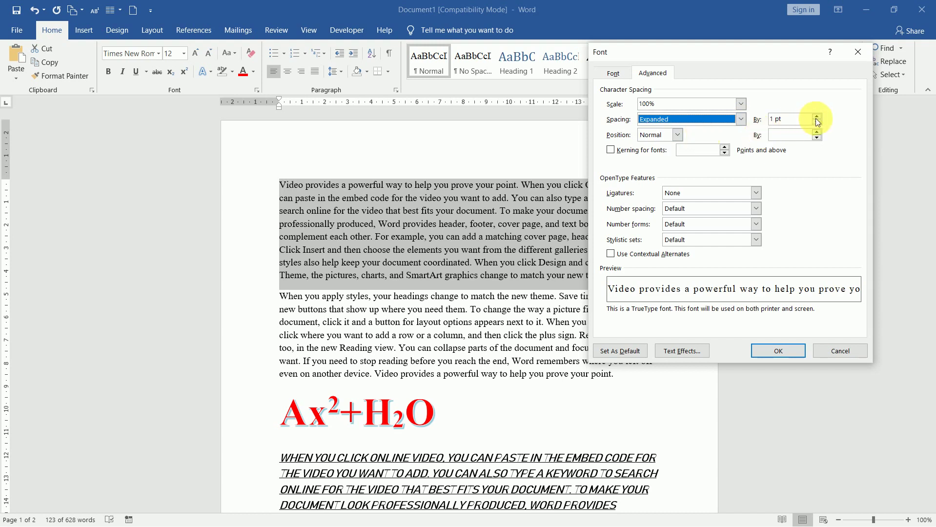
{"action": "left_click_drag", "start_coordinate": [796, 120], "coordinate": [770, 119]}
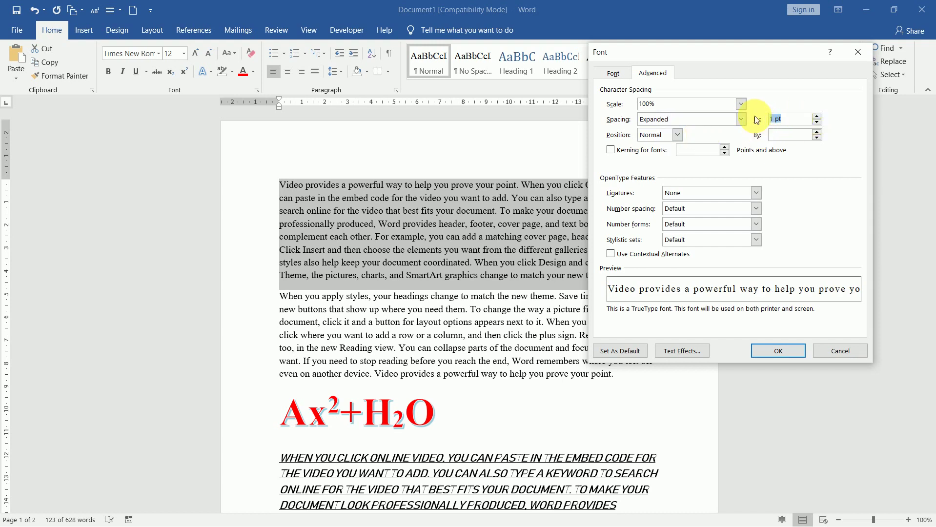
{"action": "type", "text": "10"}
{"action": "key", "text": "Tab"}
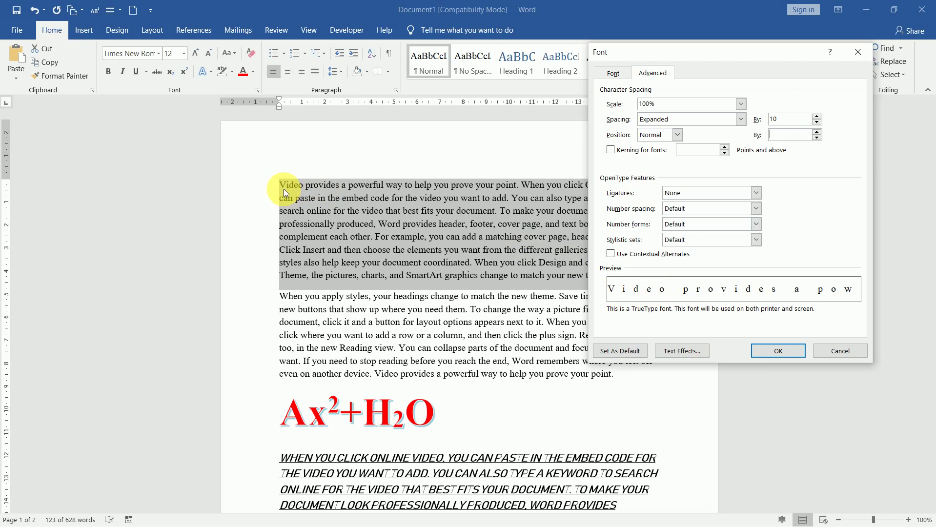
{"action": "left_click", "coordinate": [784, 349]}
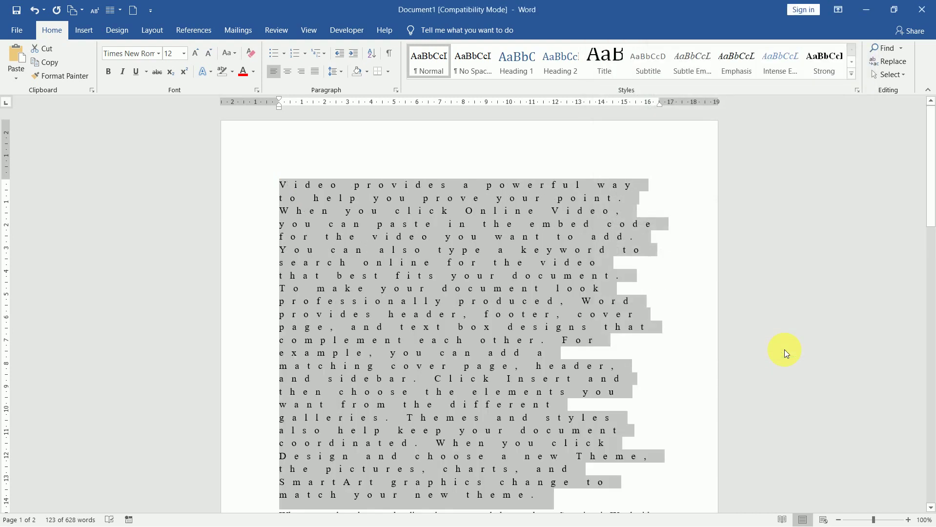
Reduce the expanded spacing to 5 pt and deselect the paragraph.
{"action": "left_click", "coordinate": [256, 90]}
{"action": "left_click", "coordinate": [794, 119]}
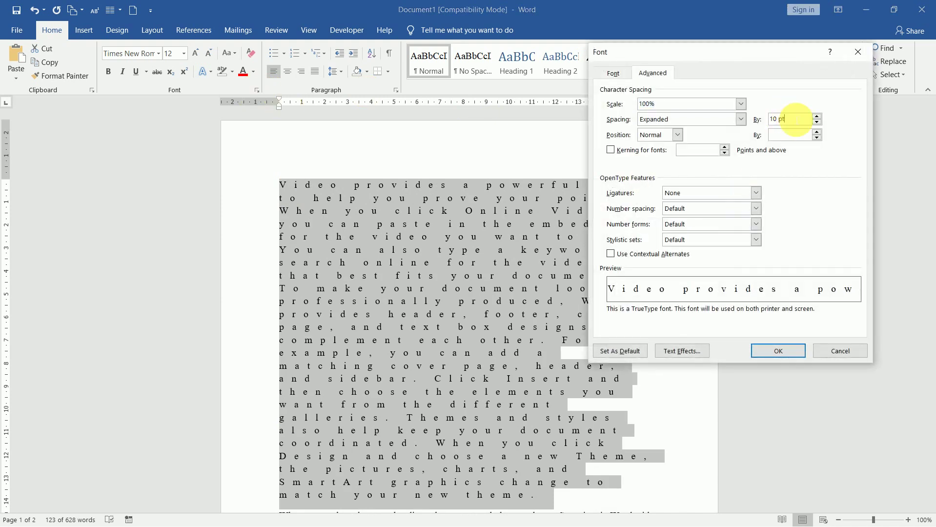
{"action": "left_click_drag", "start_coordinate": [794, 119], "coordinate": [764, 121]}
{"action": "type", "text": "5"}
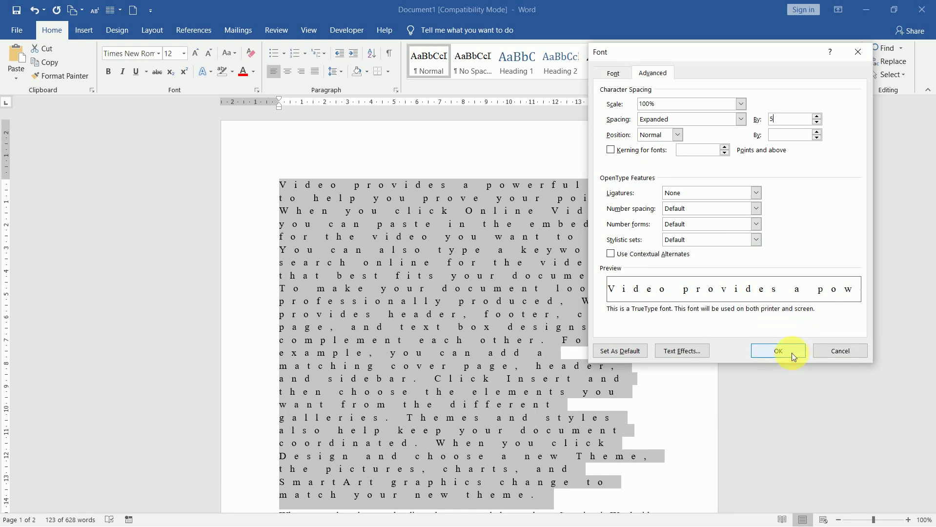
{"action": "left_click", "coordinate": [702, 351]}
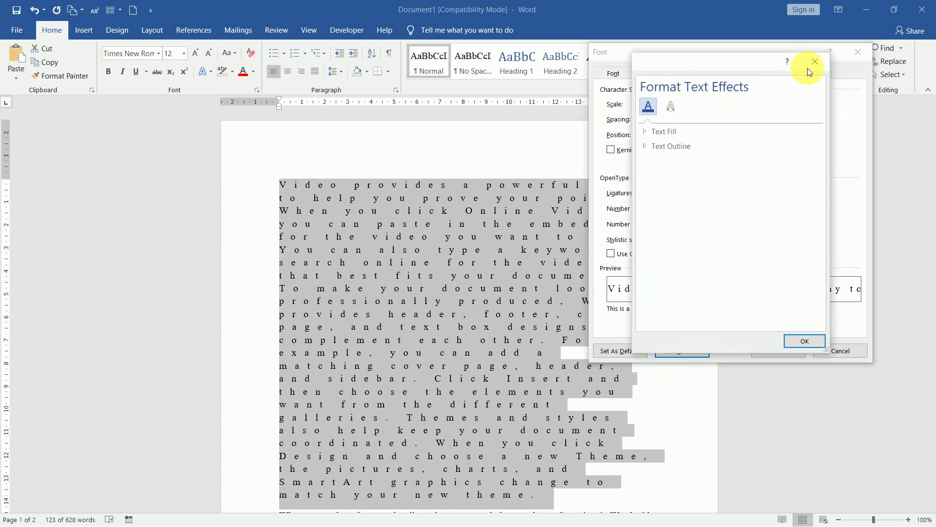
{"action": "left_click", "coordinate": [814, 62]}
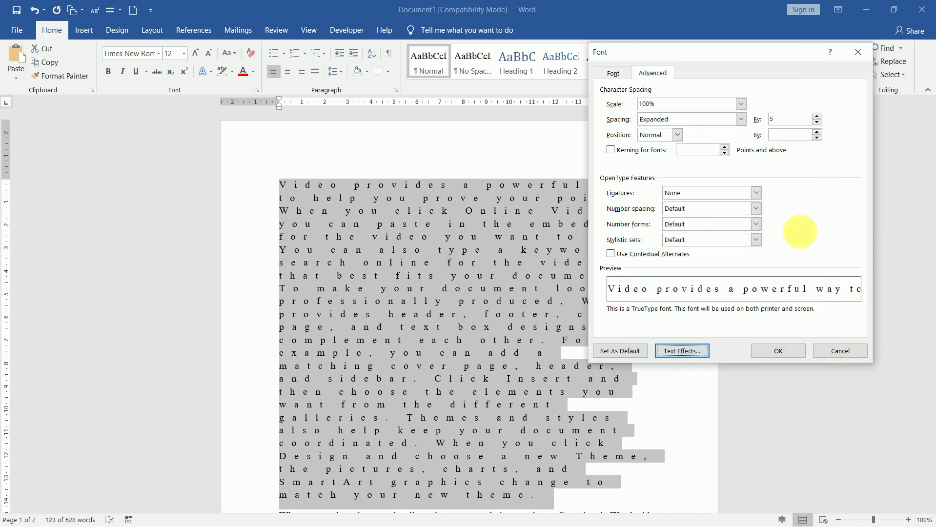
{"action": "left_click", "coordinate": [791, 348]}
{"action": "left_click", "coordinate": [488, 314]}
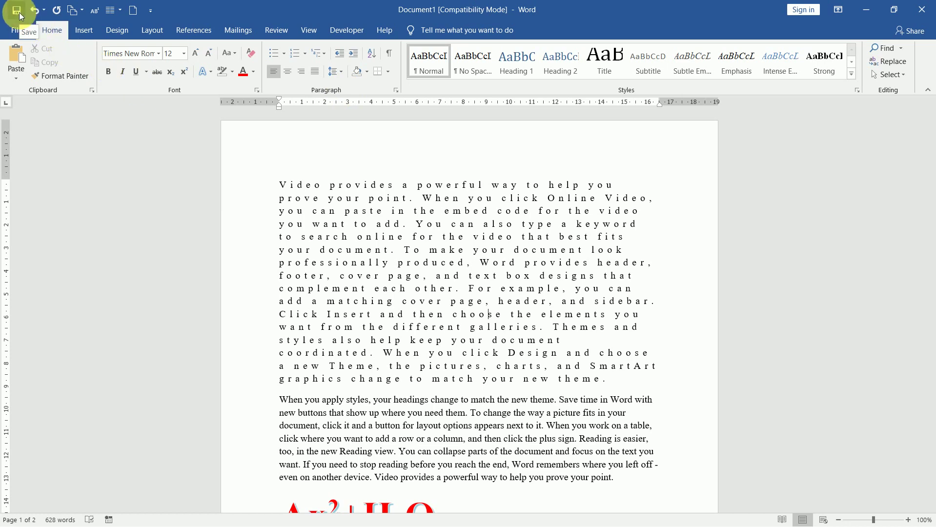
Save the document to the Desktop as 'Word Practice', accepting the newer file format upgrade.
{"action": "left_click", "coordinate": [17, 29]}
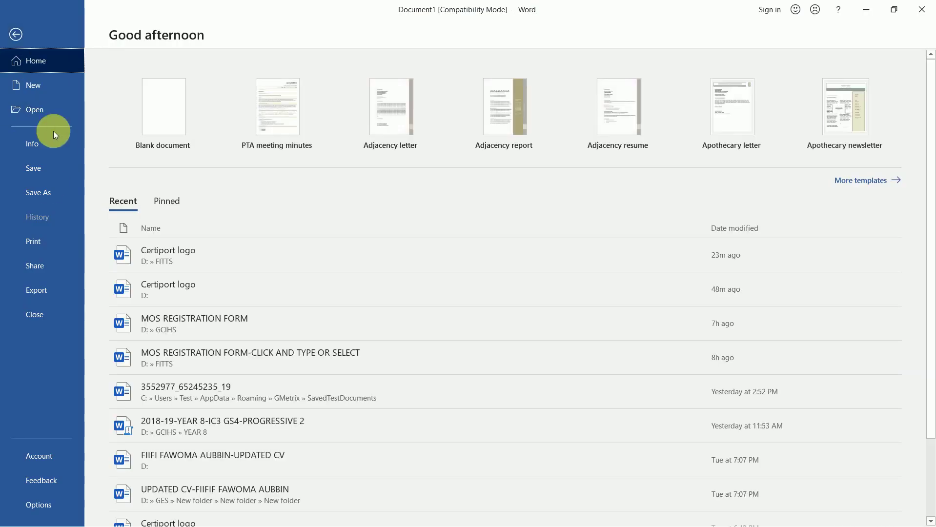
{"action": "left_click", "coordinate": [48, 175]}
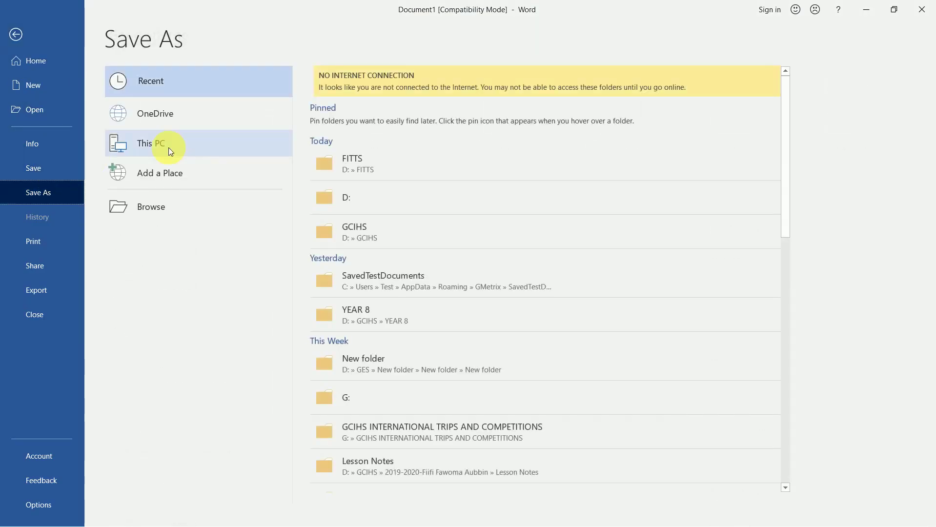
{"action": "left_click", "coordinate": [178, 213]}
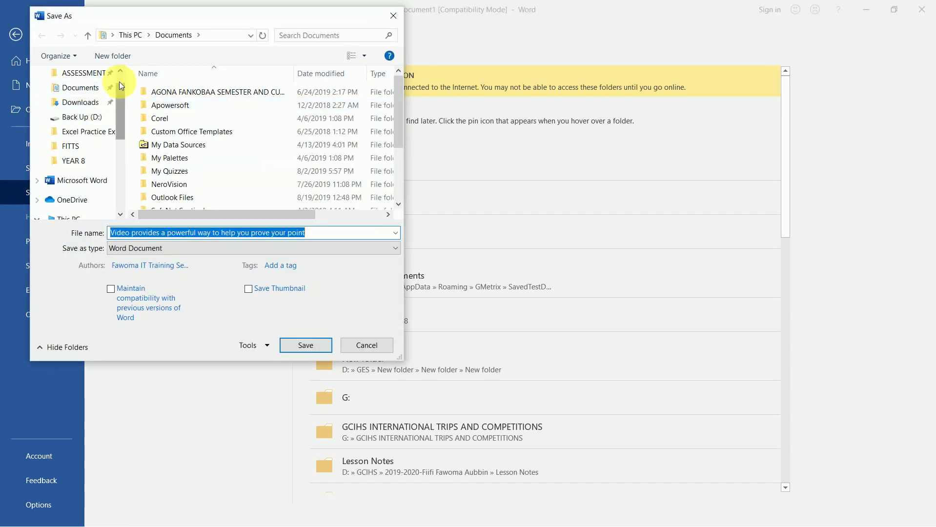
{"action": "left_click", "coordinate": [112, 34]}
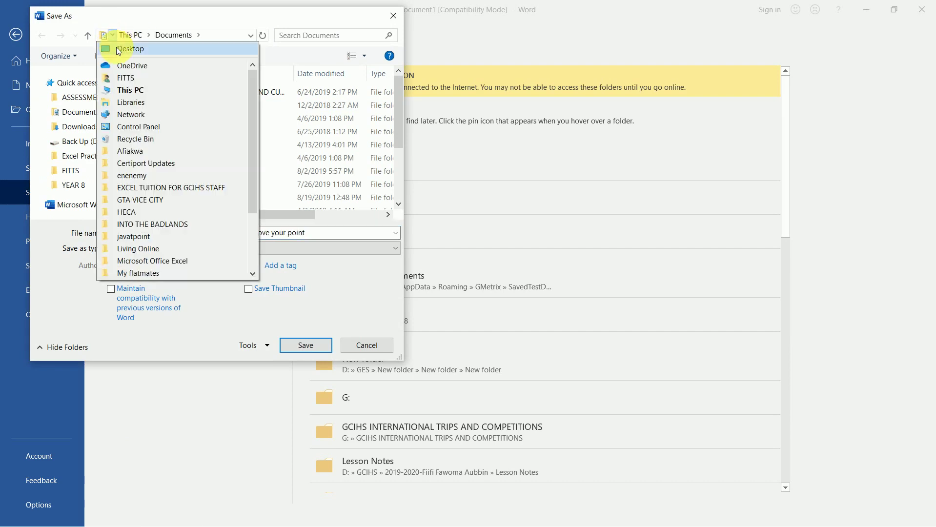
{"action": "left_click", "coordinate": [126, 49]}
{"action": "left_click", "coordinate": [238, 233]}
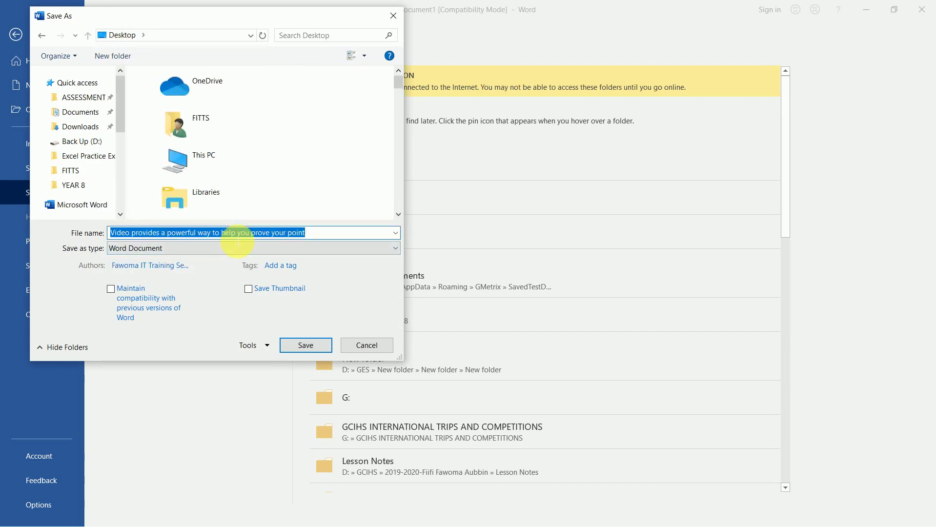
{"action": "type", "text": "Wor"}
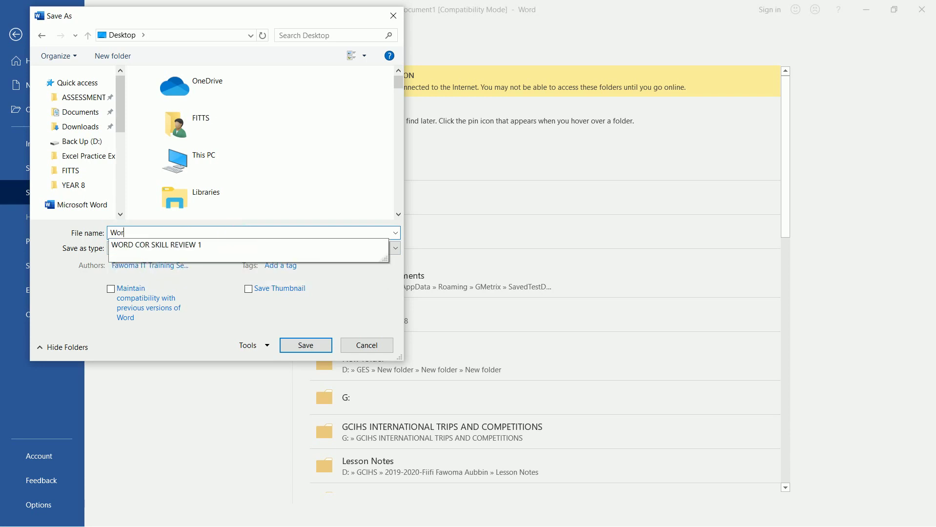
{"action": "type", "text": "d Practice"}
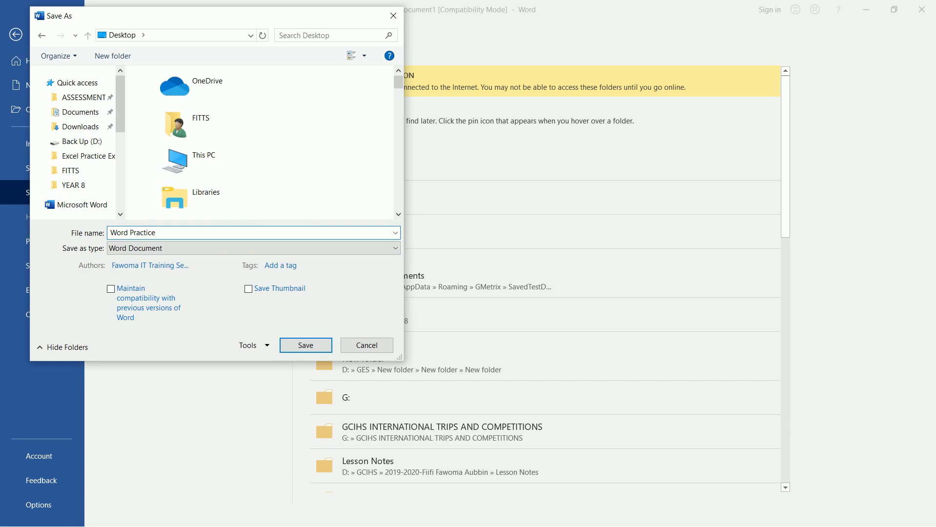
{"action": "key", "text": "Return"}
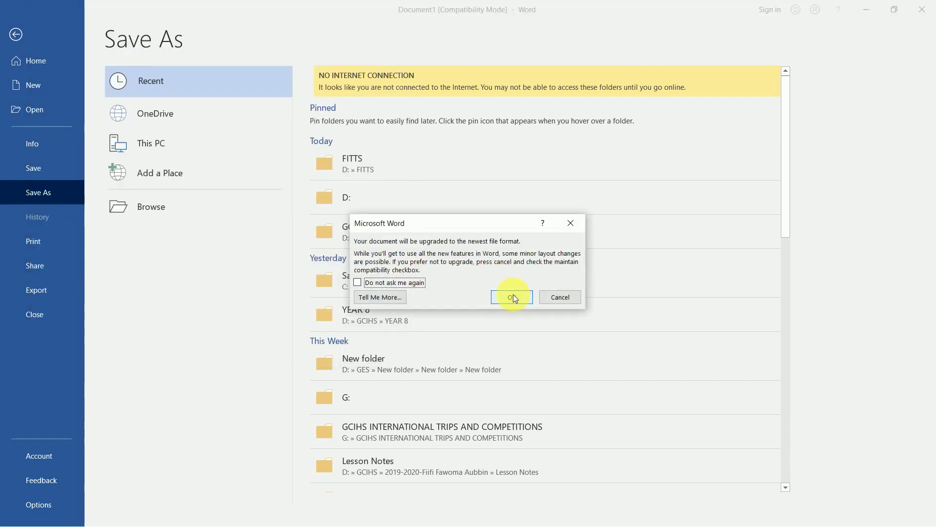
{"action": "left_click", "coordinate": [512, 294]}
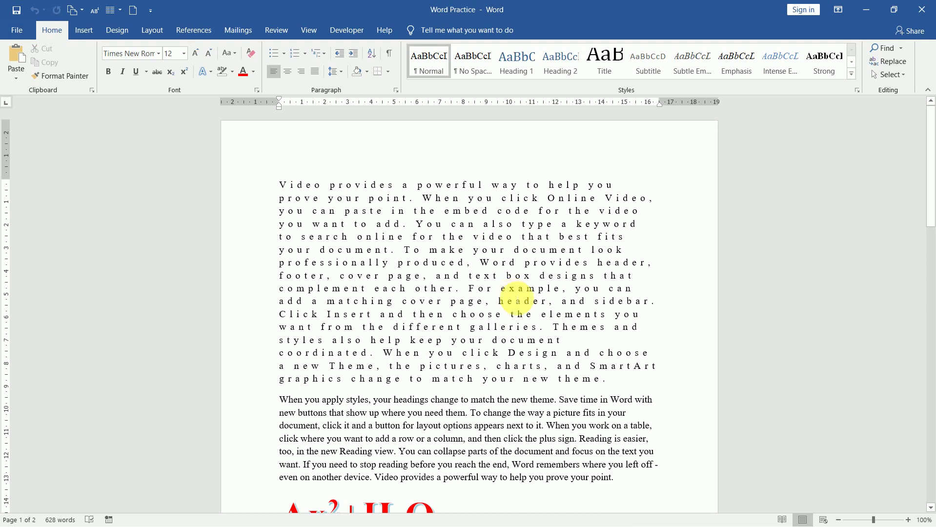
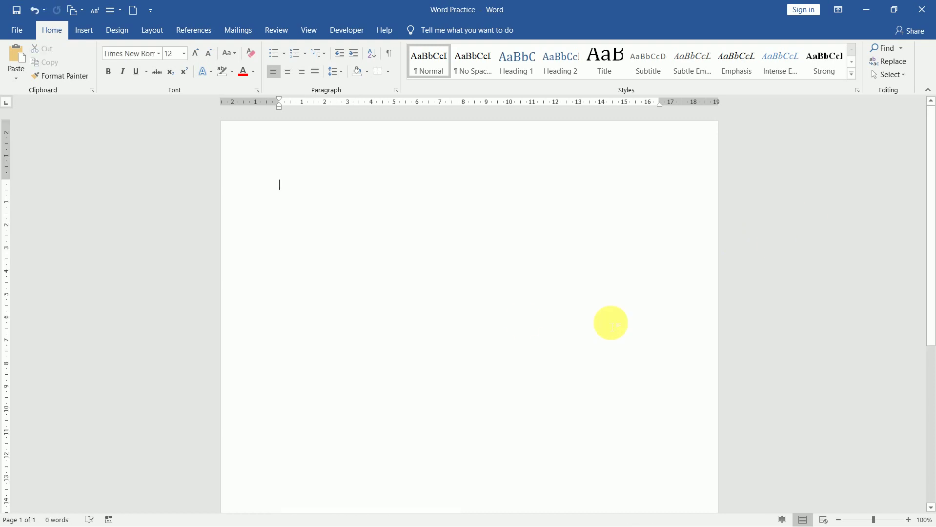
Use Grow Font to bring the empty page's font size up to 48 pt.
{"action": "left_click", "coordinate": [197, 54]}
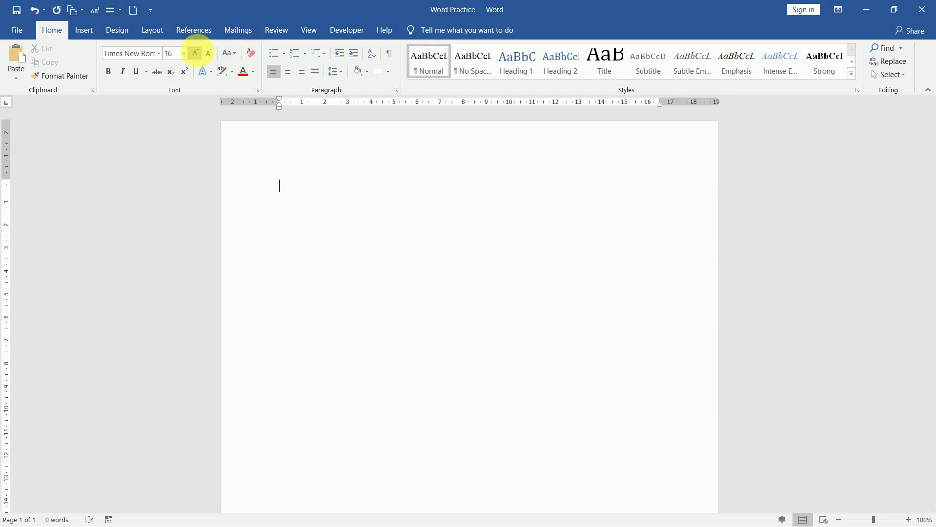
{"action": "left_click", "coordinate": [198, 54]}
{"action": "left_click", "coordinate": [197, 53]}
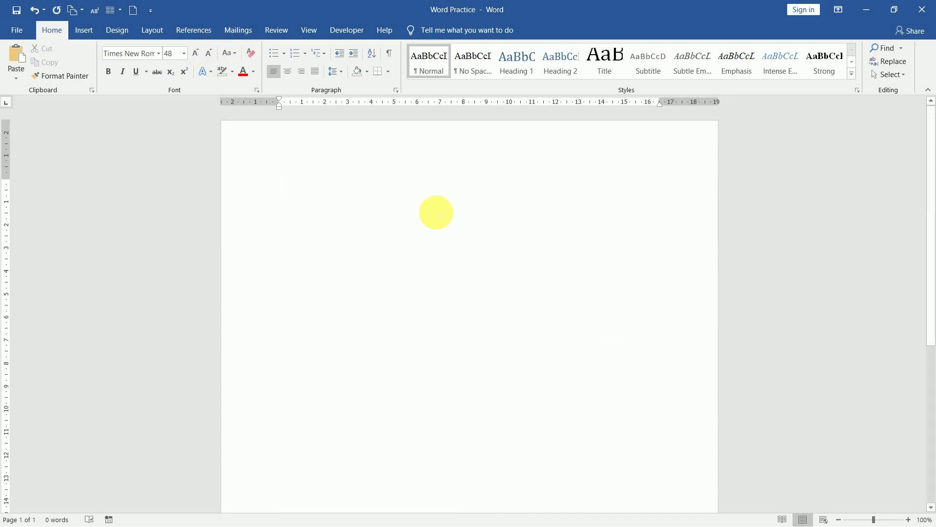
{"action": "type", "text": "w"}
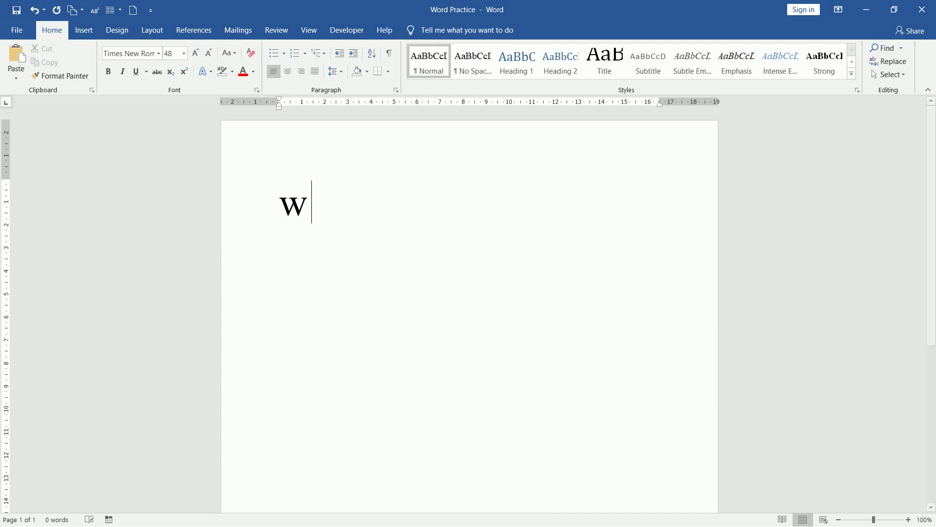
{"action": "type", "text": "ww.facebo"}
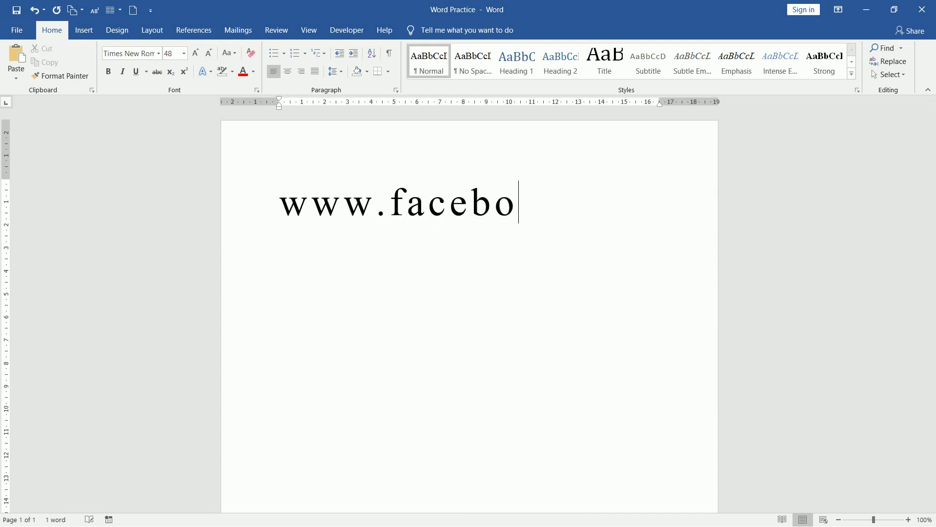
{"action": "type", "text": "ok.com/"}
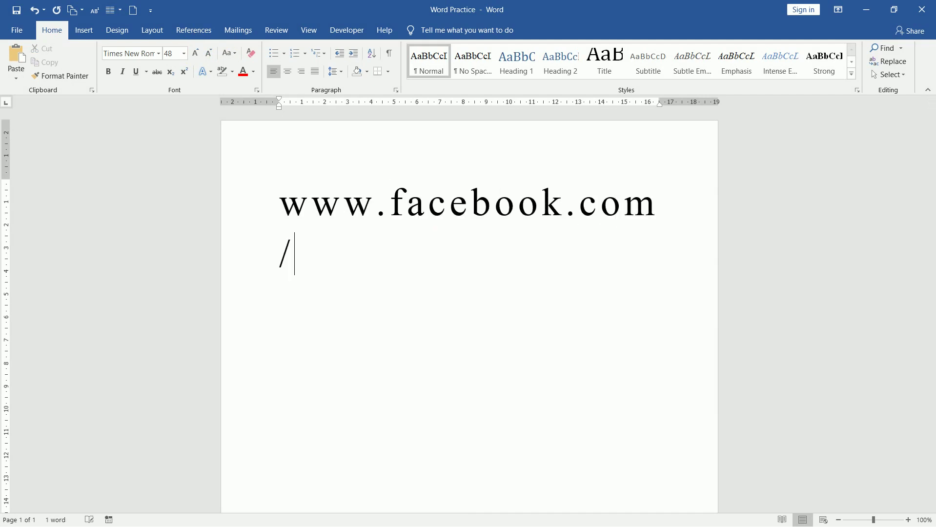
{"action": "type", "text": "fittscertiport"}
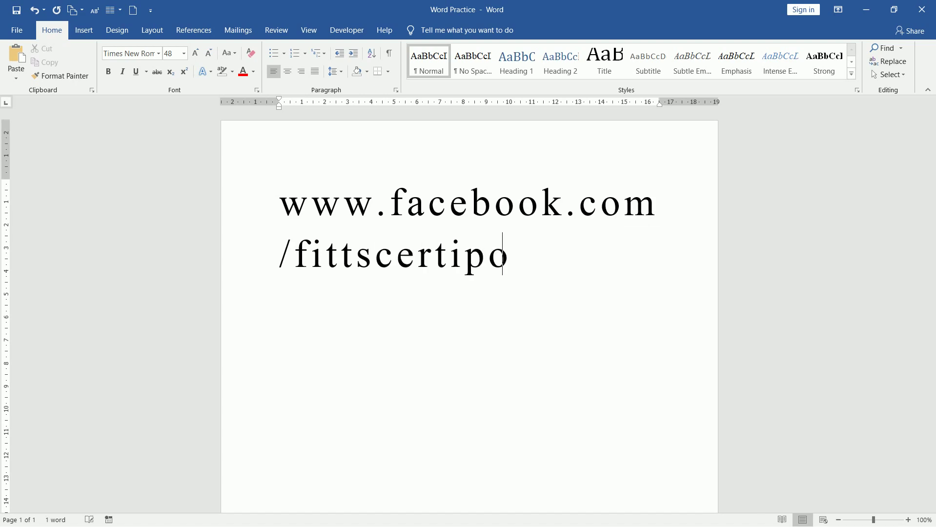
{"action": "key", "text": "Return"}
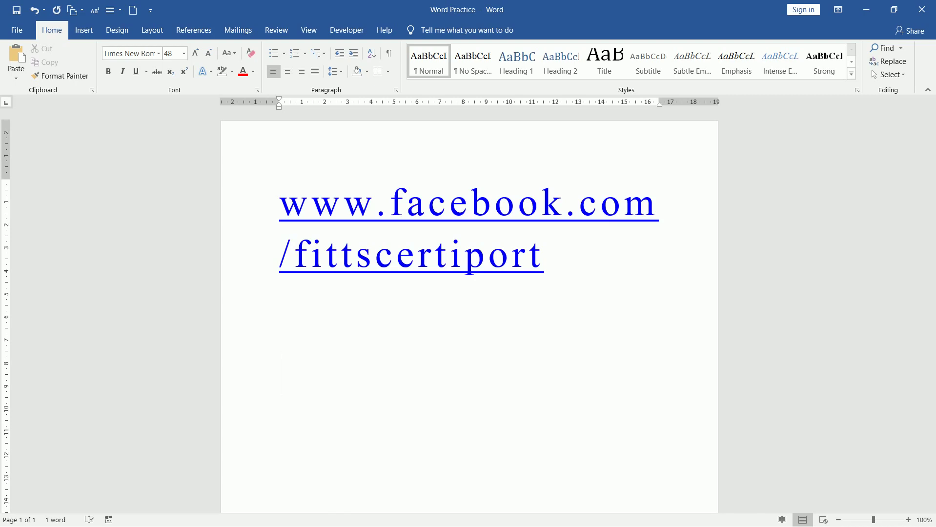
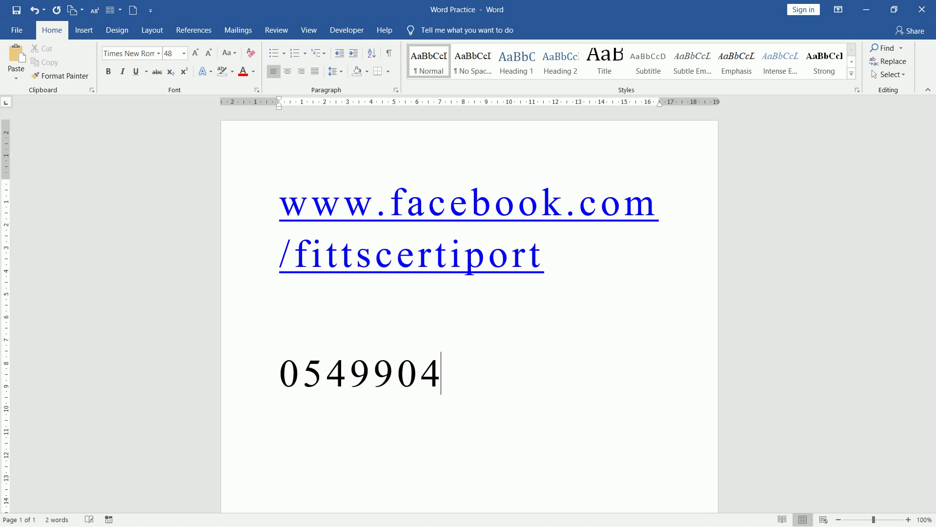
{"action": "key", "text": "Return"}
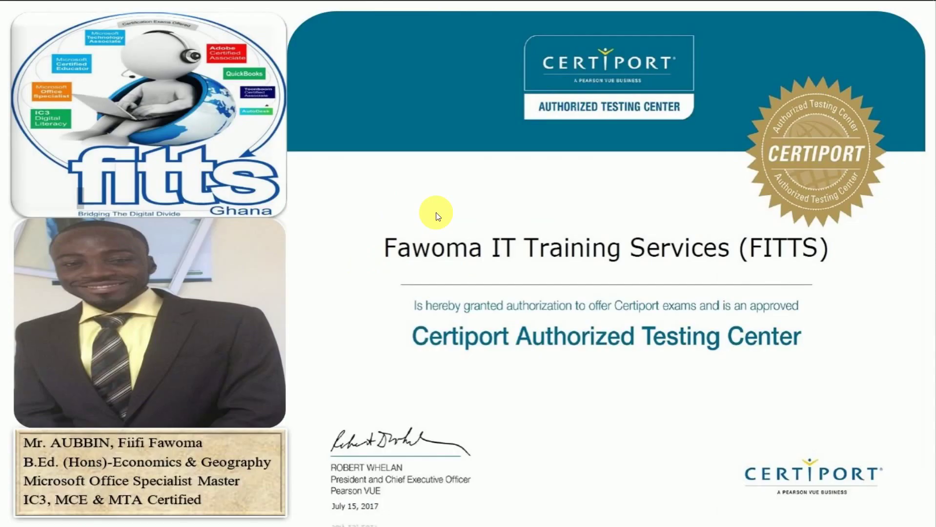
{"action": "mouse_move", "coordinate": [453, 4]}
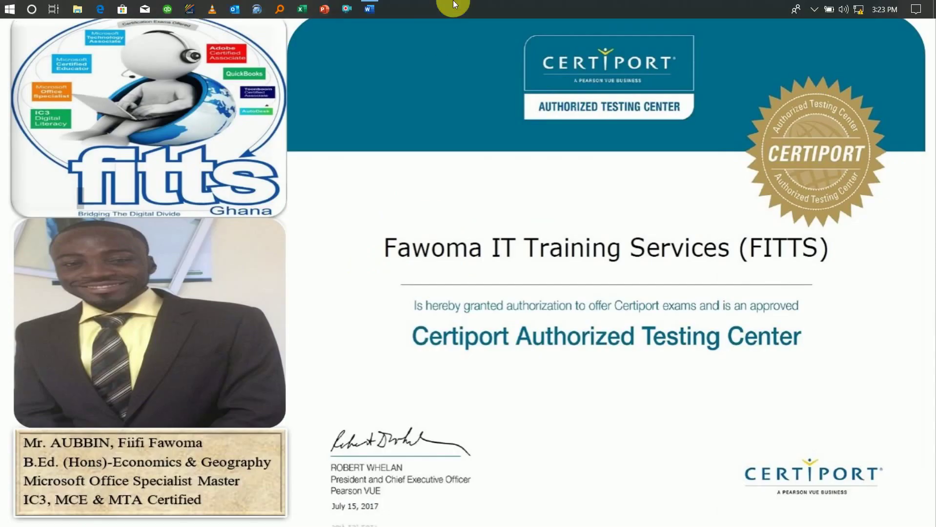